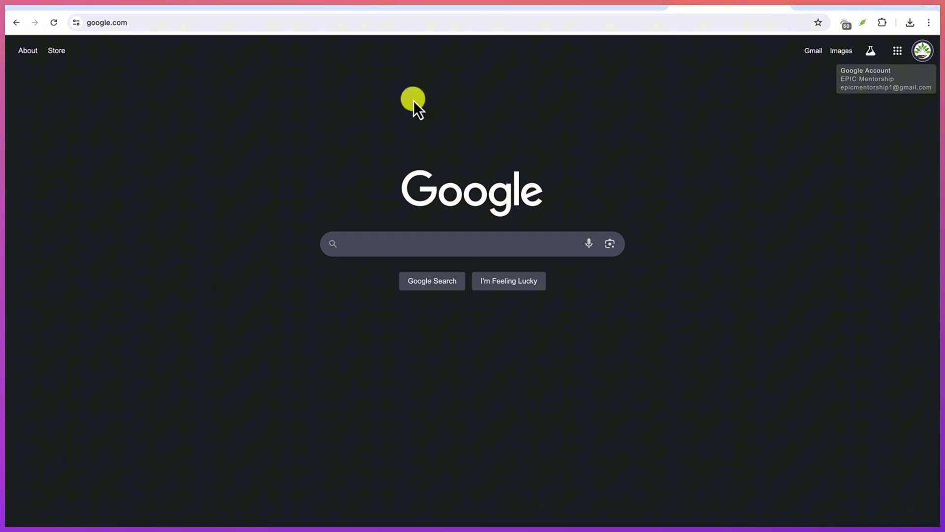
Search Google for 'topview' and open the official Topview.ai homepage from the results
left_click(464, 251)
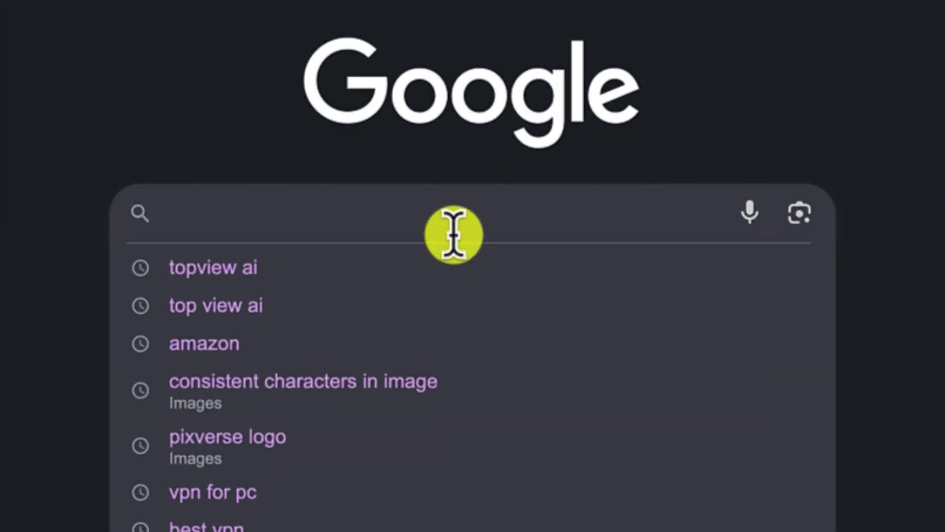
type("topview ai")
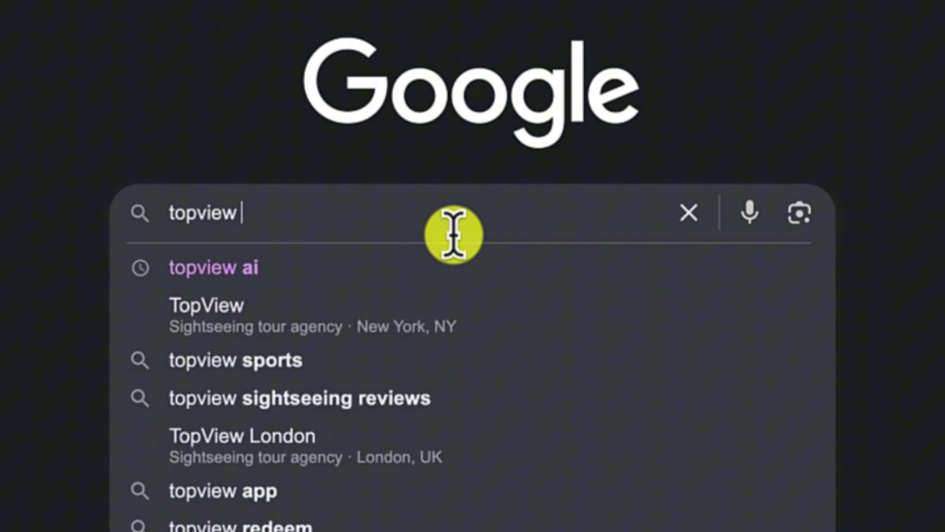
key("Return")
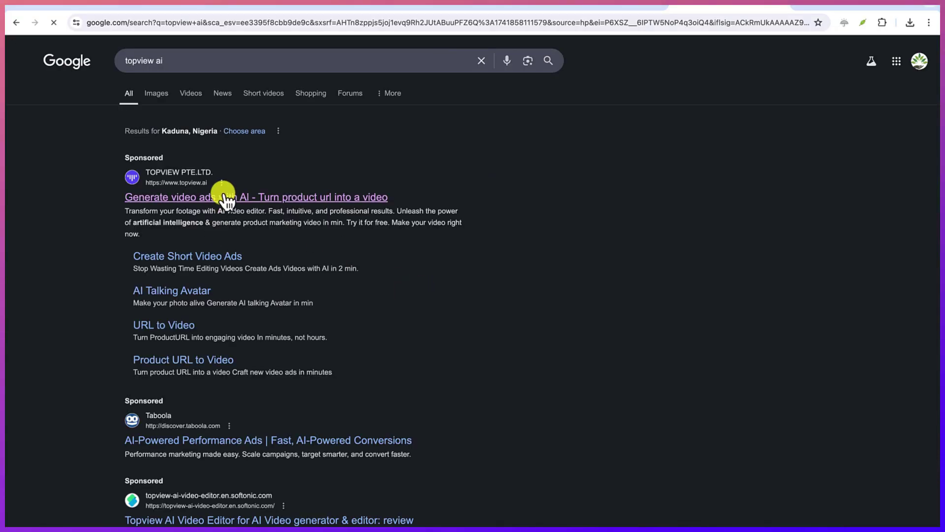
scroll(270, 472, "down", 3)
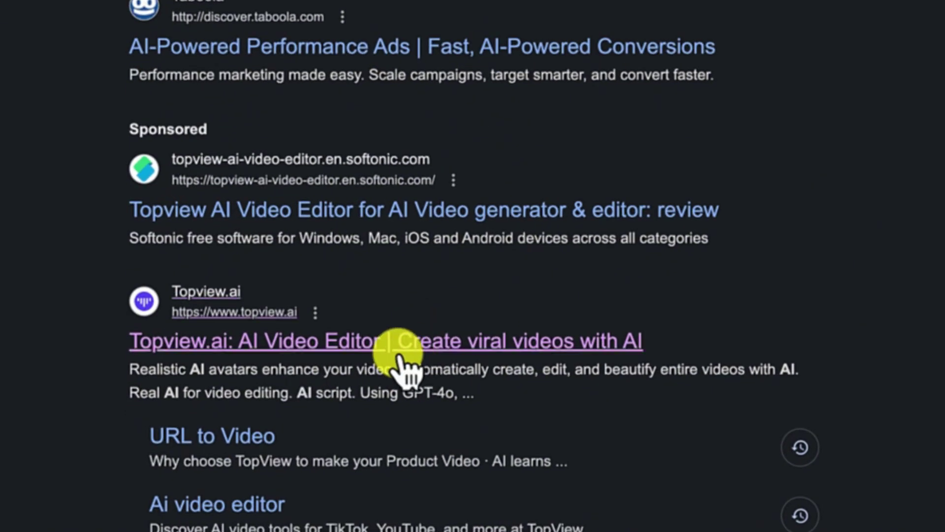
left_click(398, 352)
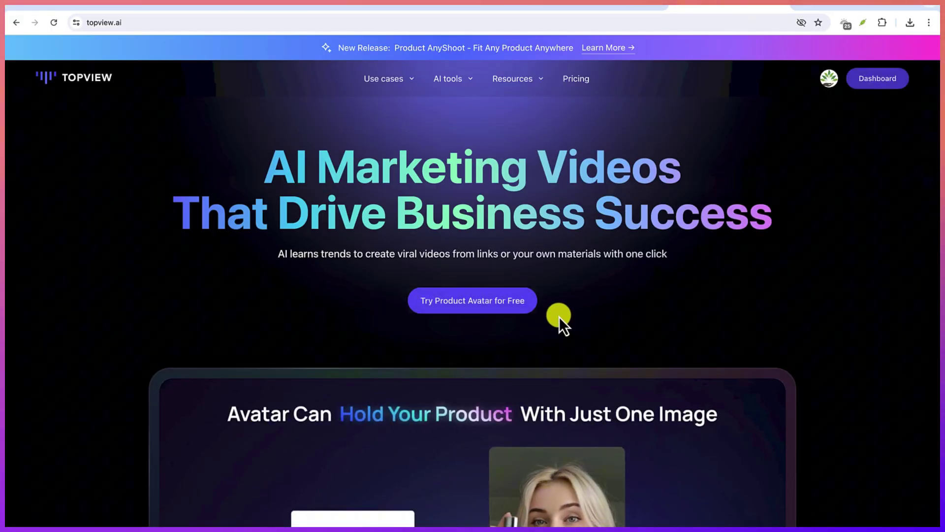
scroll(590, 306, "down", 5)
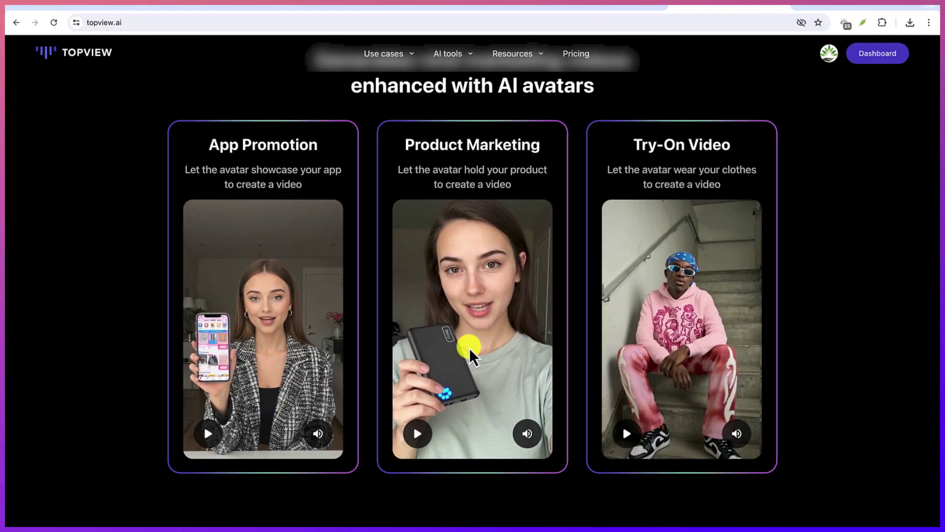
scroll(463, 345, "down", 6)
scroll(484, 378, "down", 8)
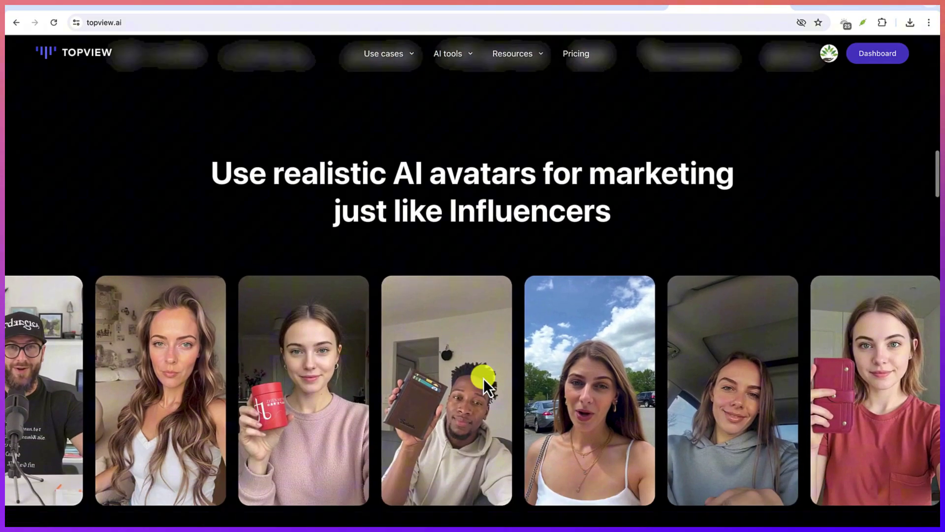
scroll(484, 378, "down", 5)
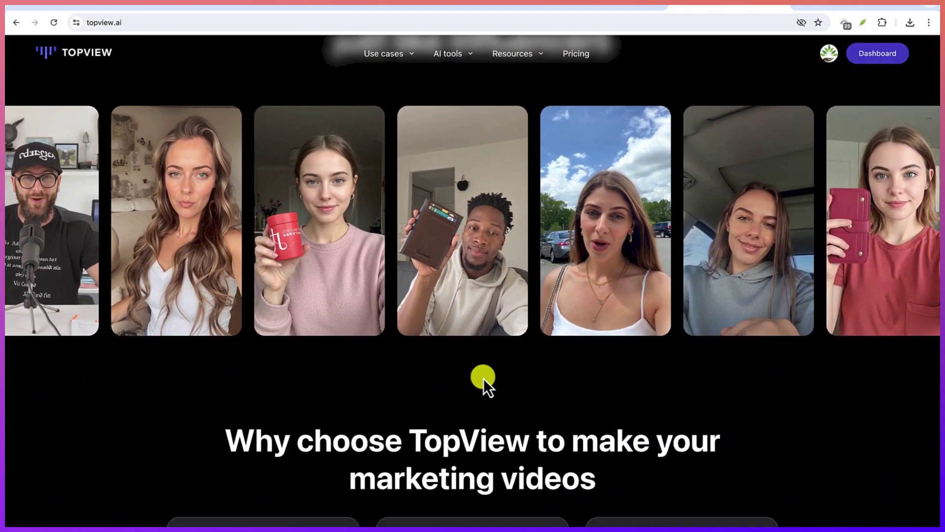
scroll(483, 376, "down", 5)
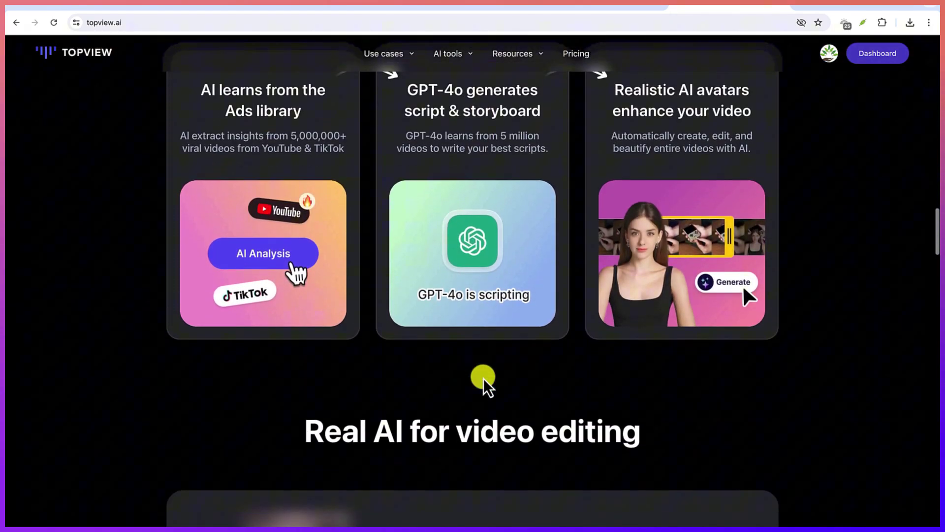
scroll(484, 378, "down", 3)
scroll(483, 378, "down", 5)
scroll(484, 378, "up", 15)
scroll(483, 378, "up", 10)
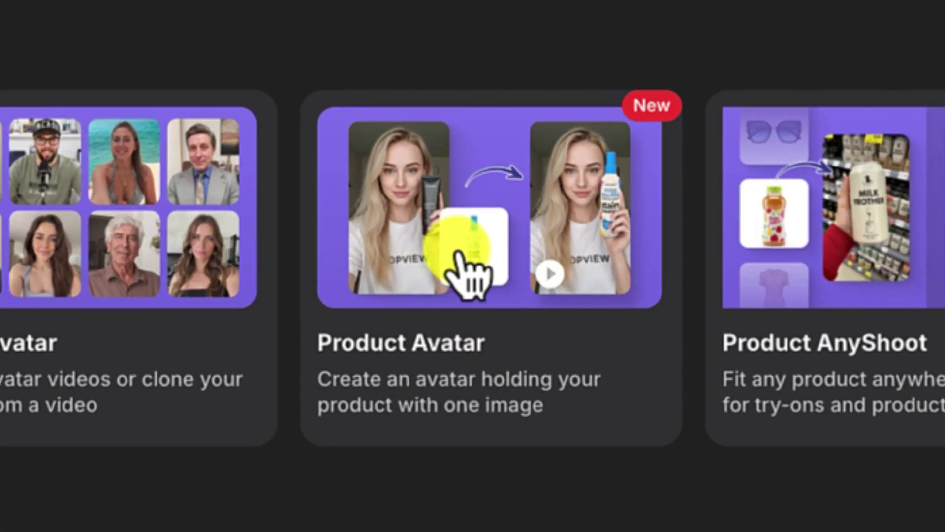
Open the Product Avatar tool and browse its avatar grid
left_click(459, 253)
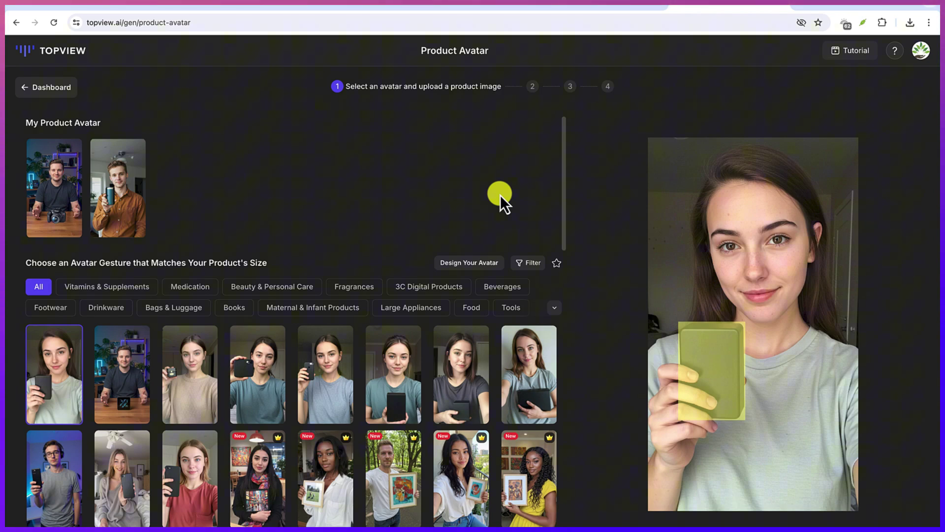
scroll(389, 430, "down", 5)
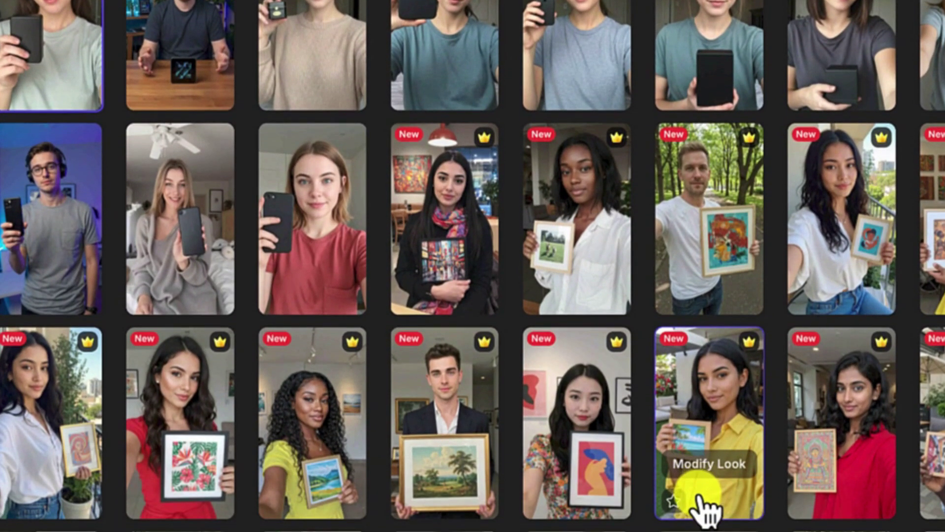
scroll(696, 505, "up", 6)
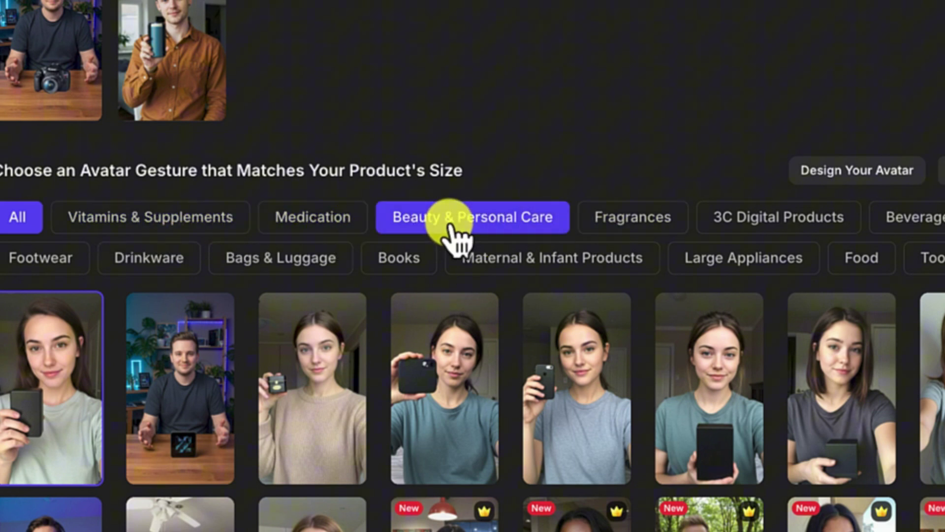
Filter the avatar gestures by the Fragrances and then Books categories
left_click(619, 221)
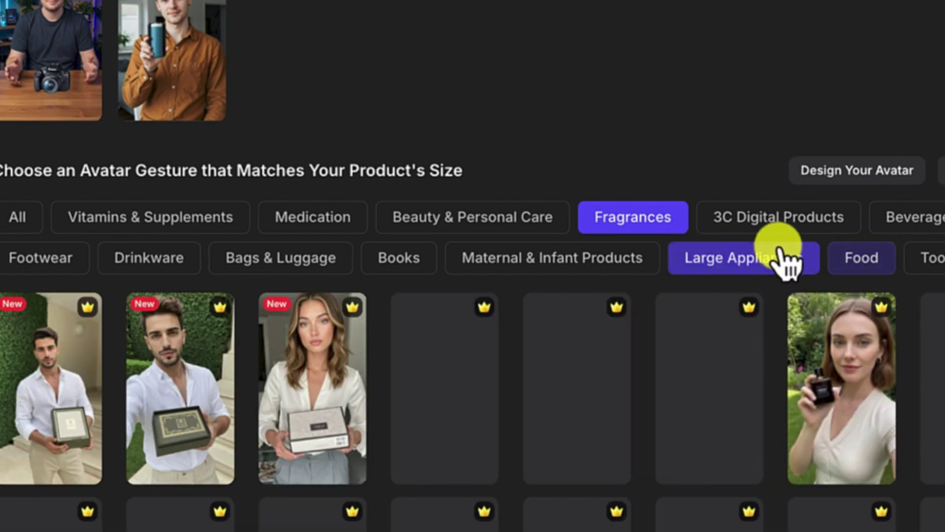
left_click(390, 266)
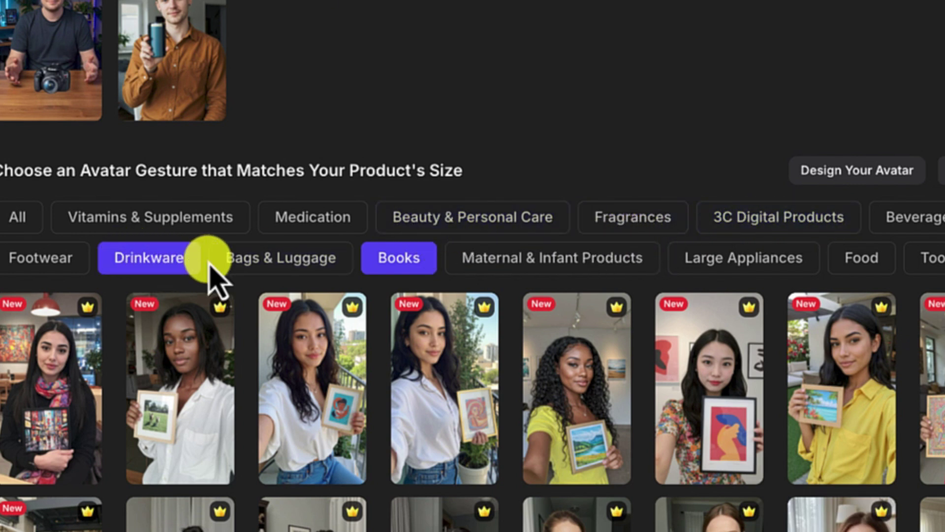
scroll(472, 266, "down", 6)
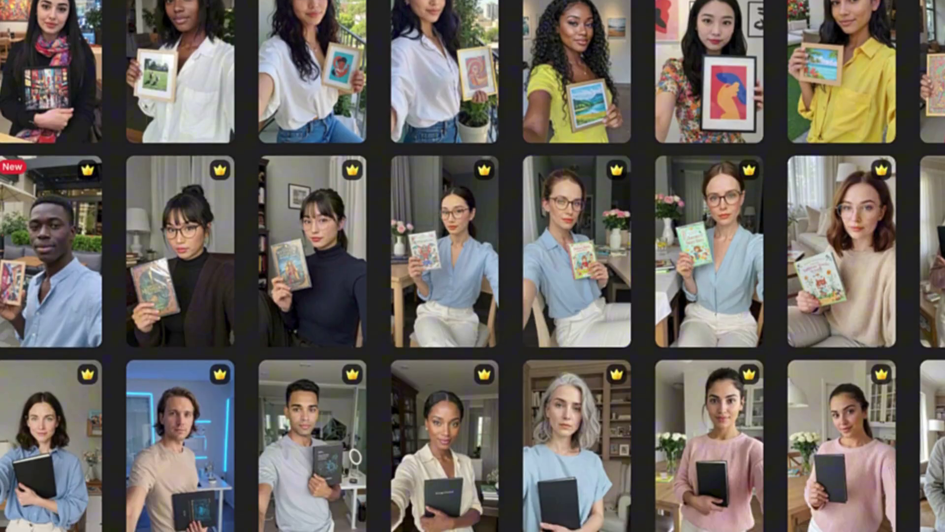
scroll(473, 265, "up", 3)
scroll(472, 266, "down", 4)
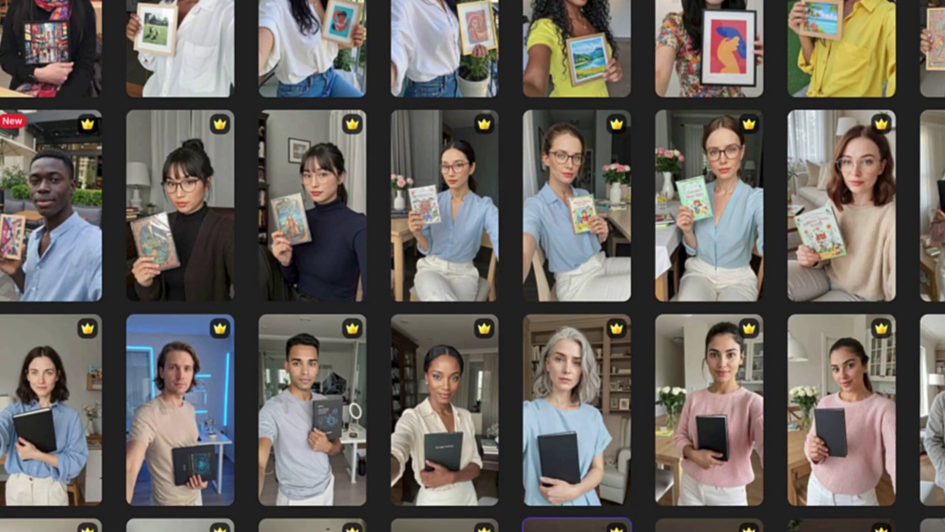
scroll(574, 468, "down", 2)
scroll(583, 463, "up", 6)
scroll(583, 463, "up", 3)
Show avatars from all categories again, then switch to the Amazon product page
left_click(30, 222)
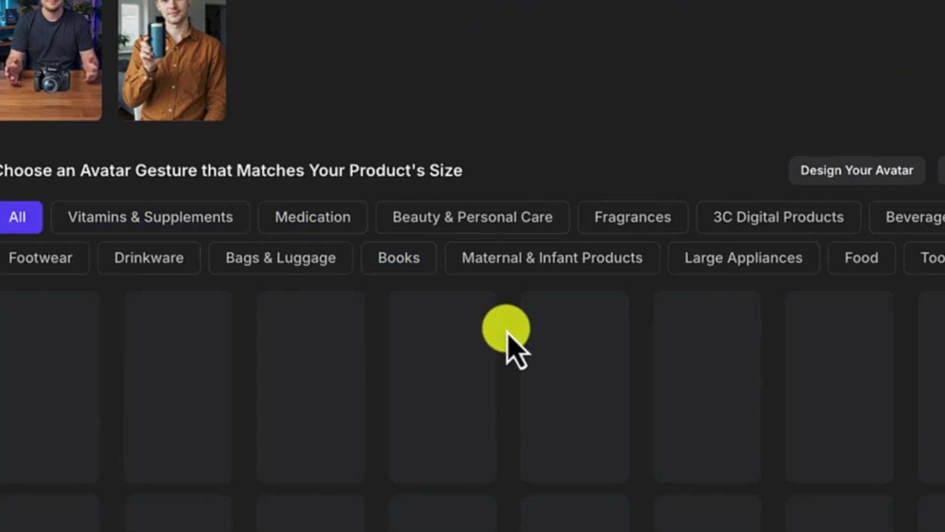
scroll(546, 404, "down", 4)
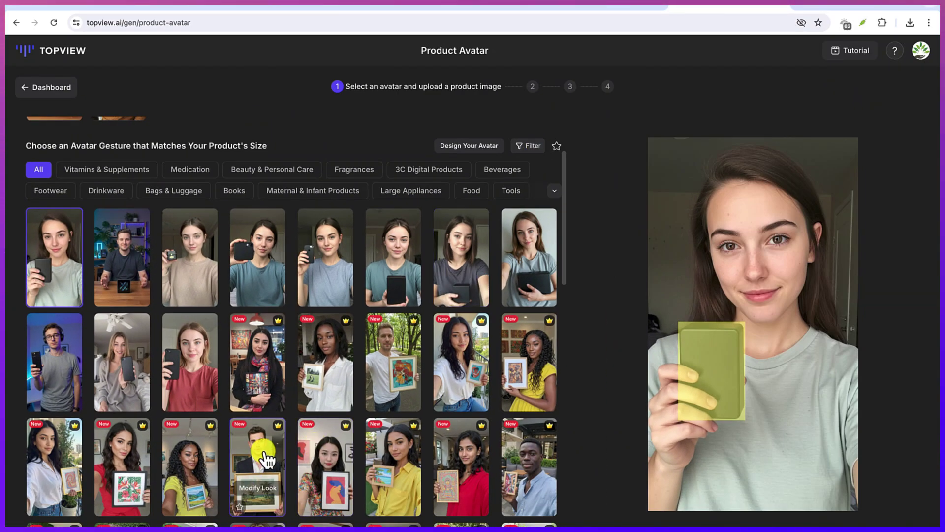
scroll(265, 461, "down", 10)
scroll(261, 448, "down", 4)
scroll(262, 450, "up", 4)
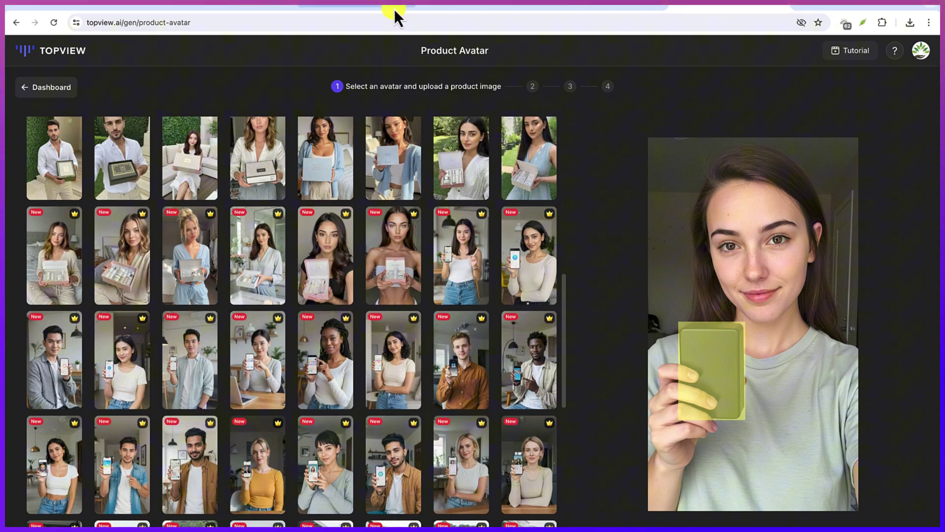
left_click(376, 3)
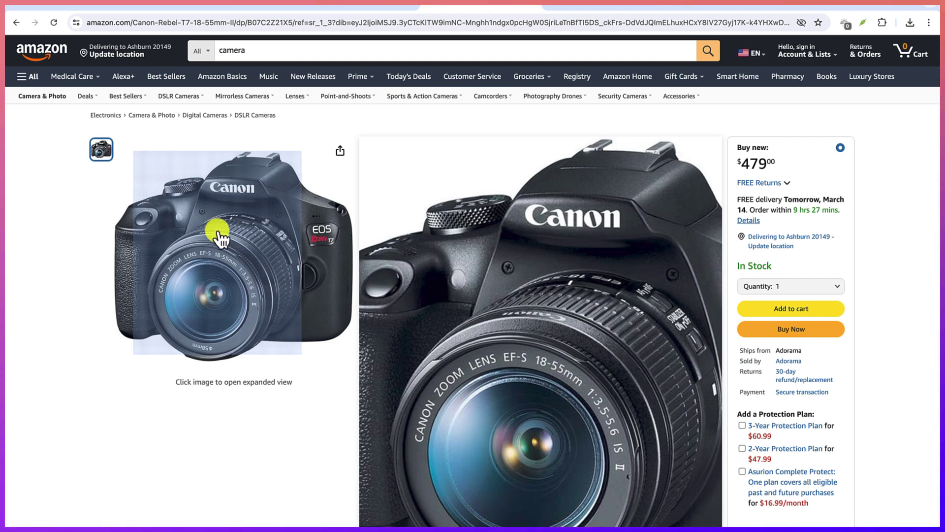
Bring up the Canon camera product image's context menu, then dismiss it
right_click(197, 217)
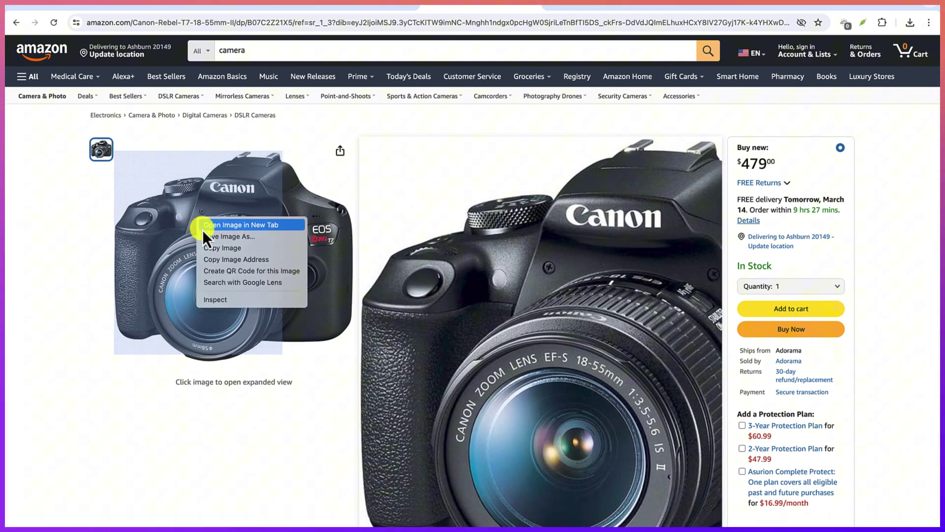
left_click(454, 6)
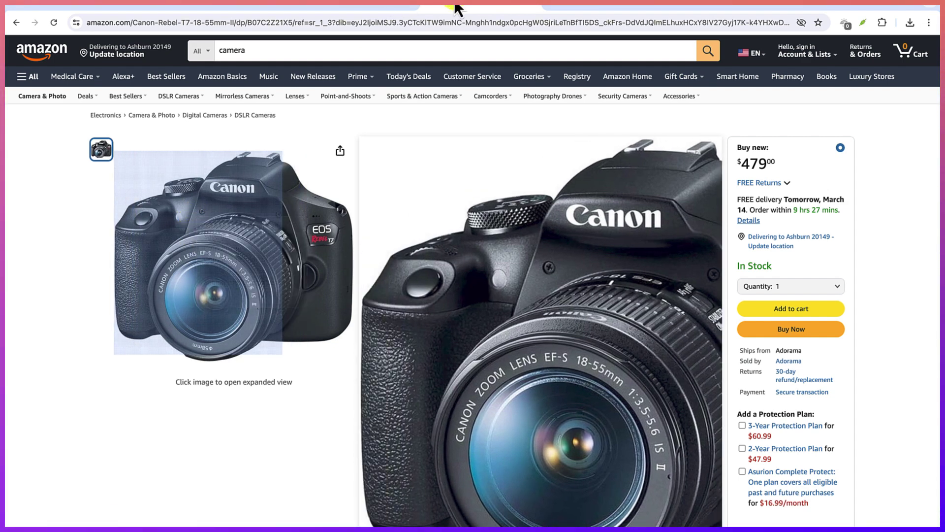
Return to the Product Avatar page and browse to the man-at-desk avatar
left_click(214, 10)
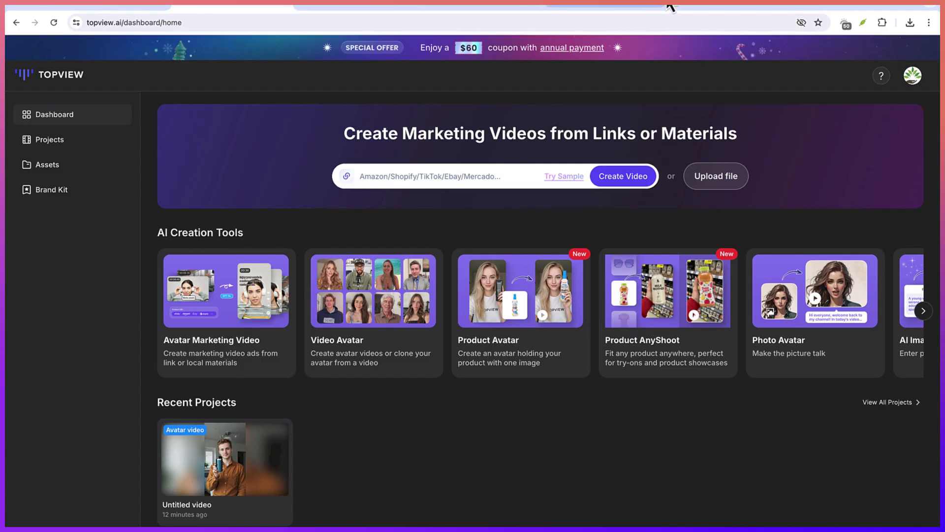
left_click(699, 7)
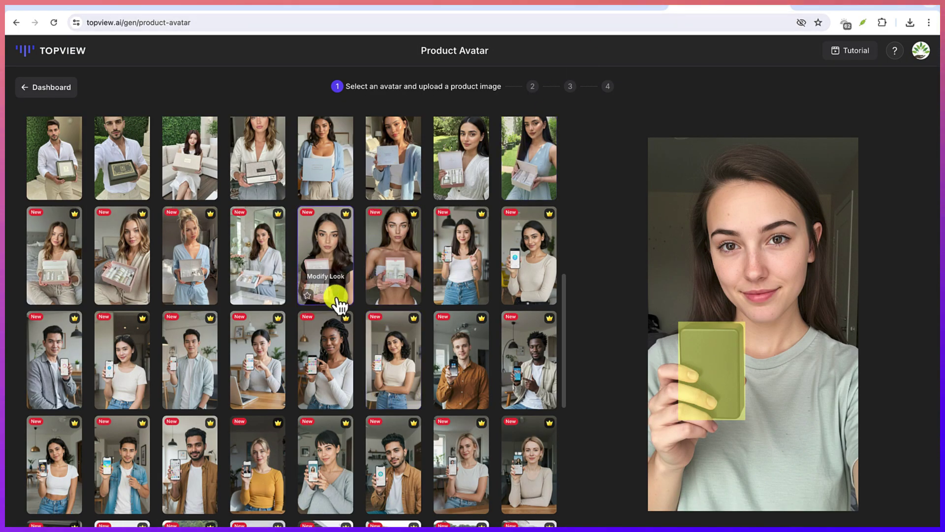
scroll(344, 334, "up", 2)
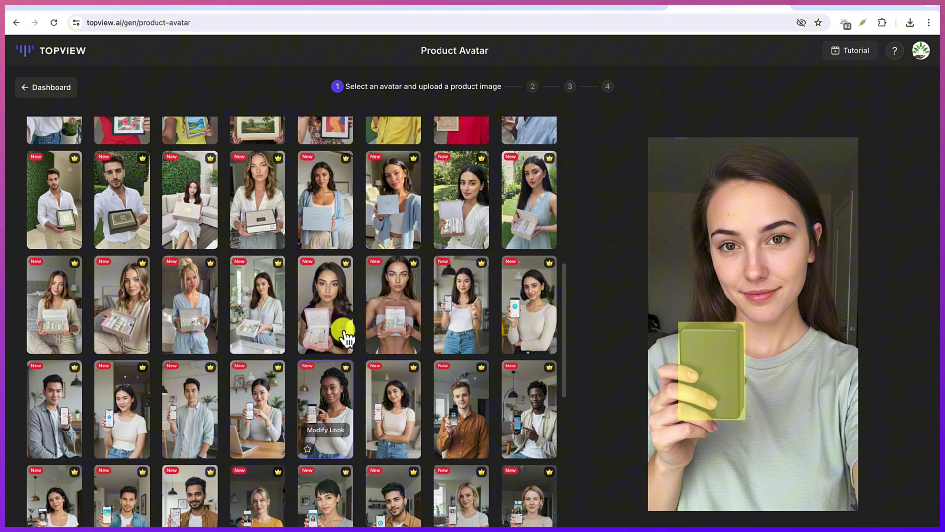
scroll(347, 337, "up", 6)
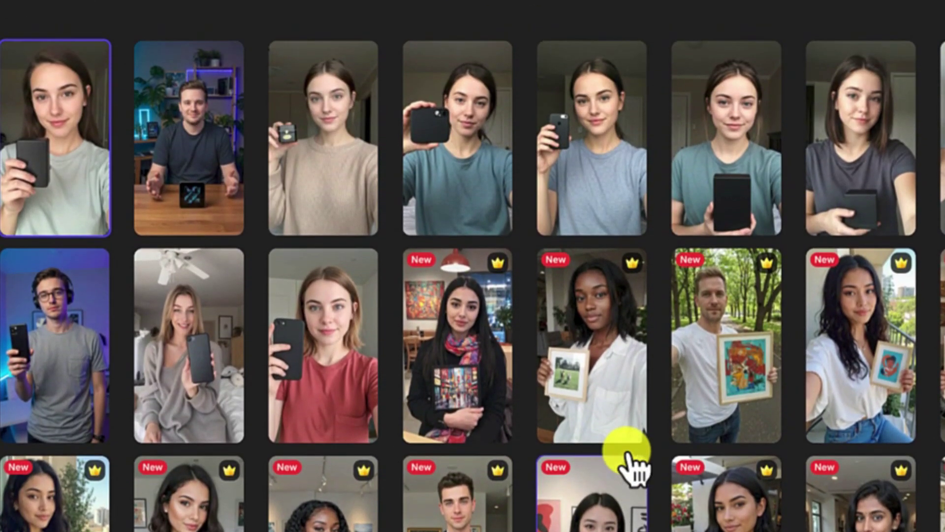
scroll(626, 453, "down", 1)
scroll(217, 186, "down", 1)
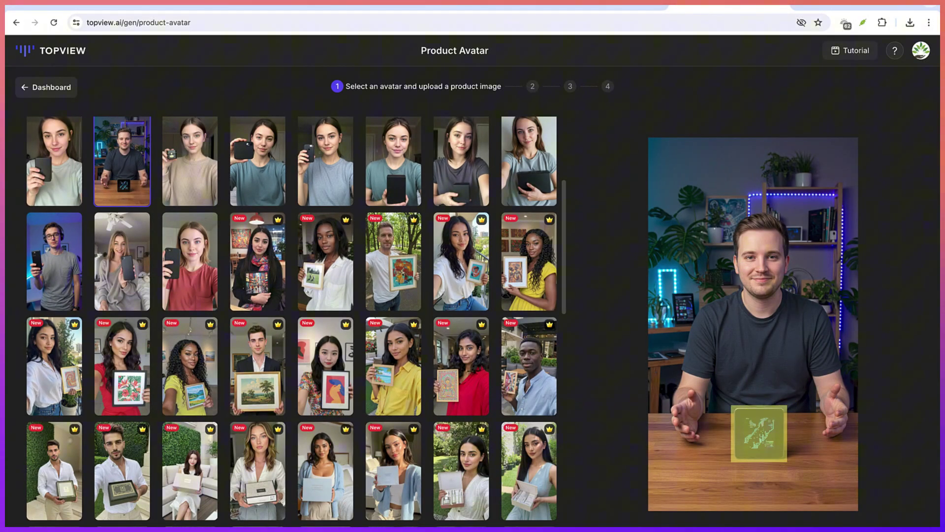
Replace the product image with the uploaded Canon camera .webp file
left_click(758, 432)
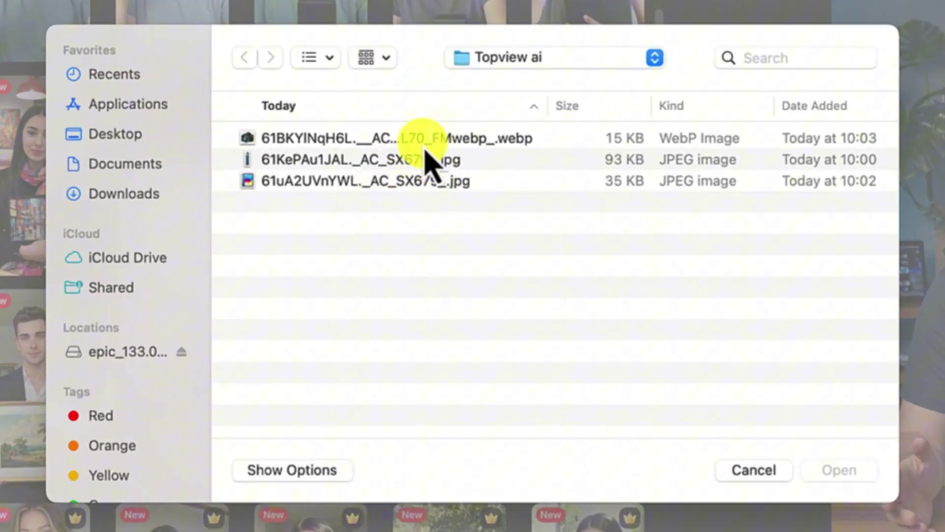
left_click(395, 137)
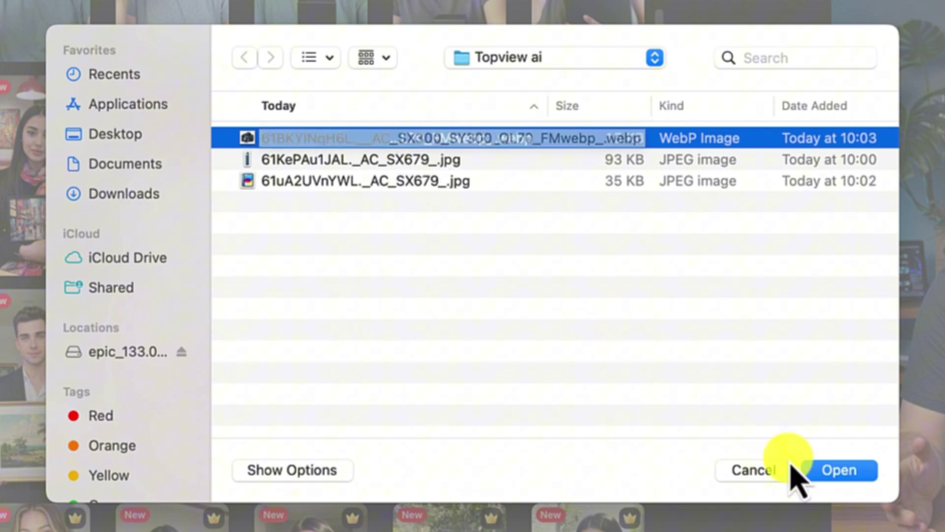
left_click(837, 470)
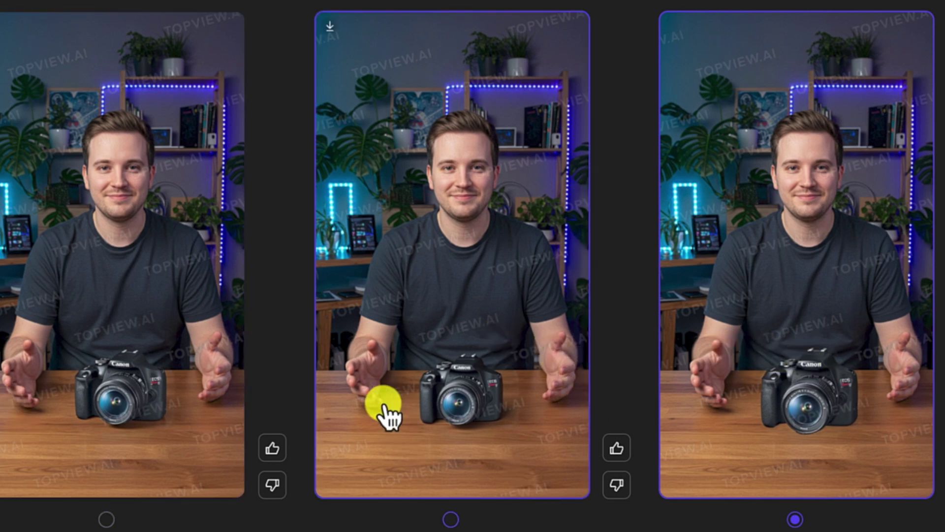
Select the middle generated image and convert it to a video avatar in Lite Mode
left_click(453, 314)
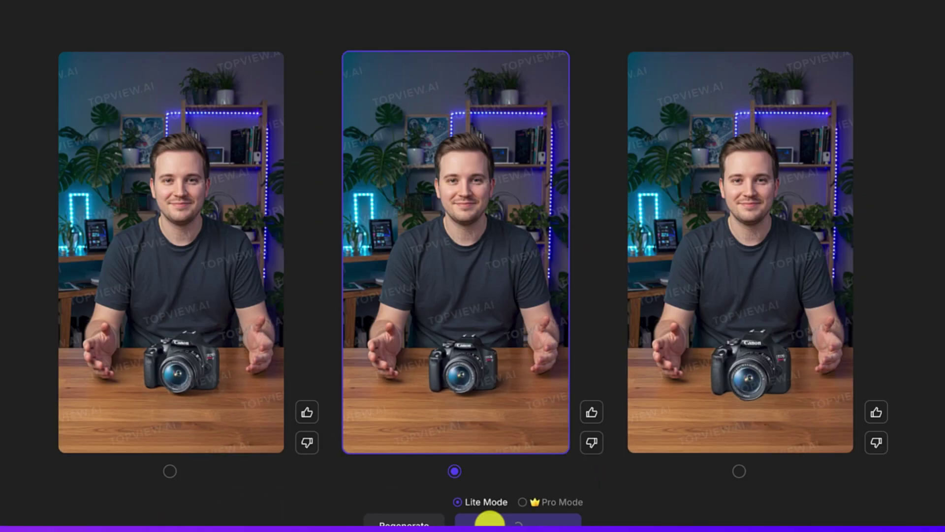
left_click(518, 498)
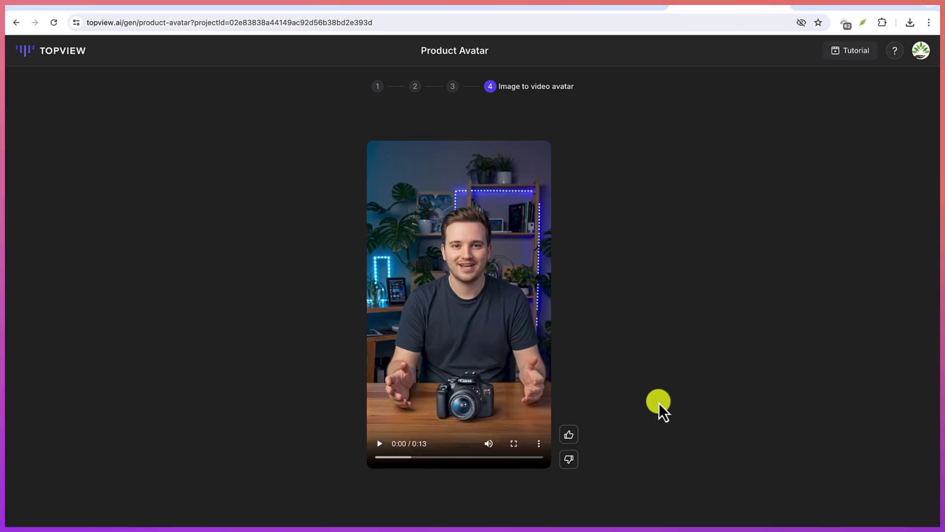
Play the 13-second camera avatar video with the system volume raised
left_click(381, 444)
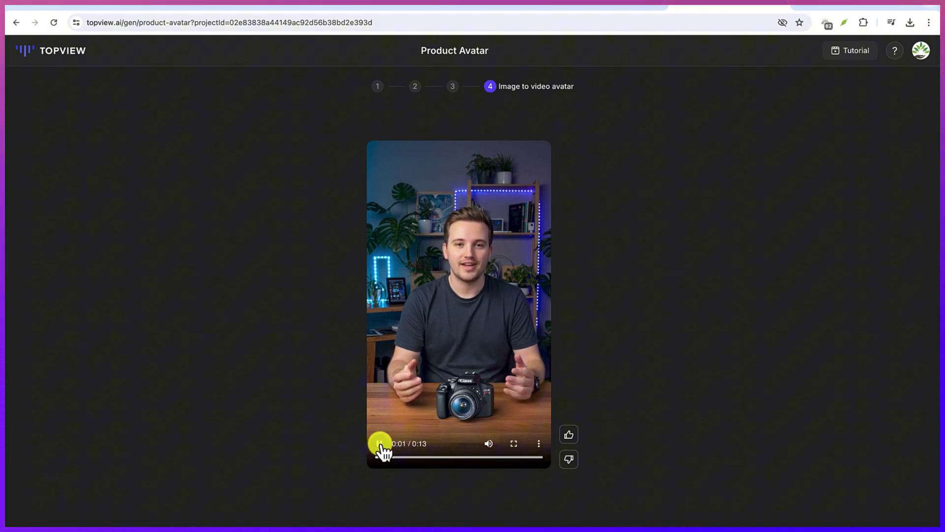
key("XF86AudioRaiseVolume")
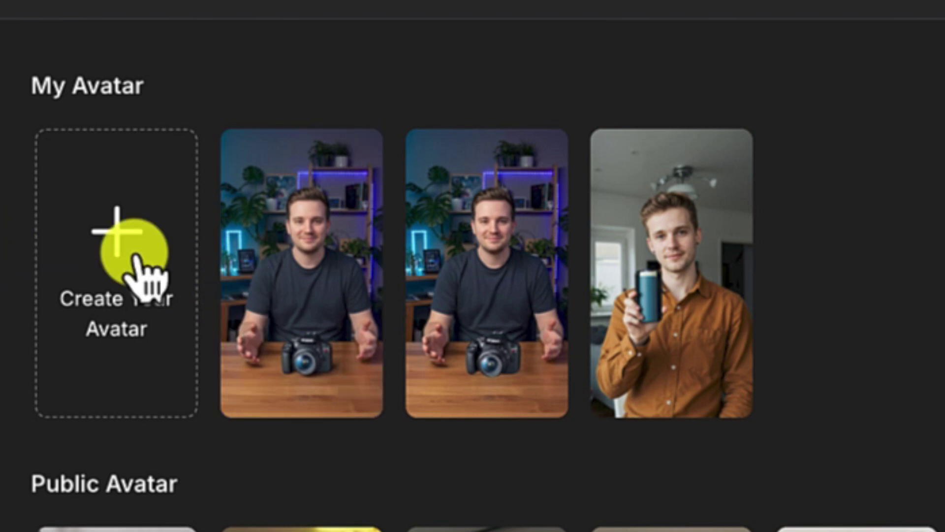
Choose the Canon camera avatar from My Avatar and place the cursor in the Script box
left_click(302, 321)
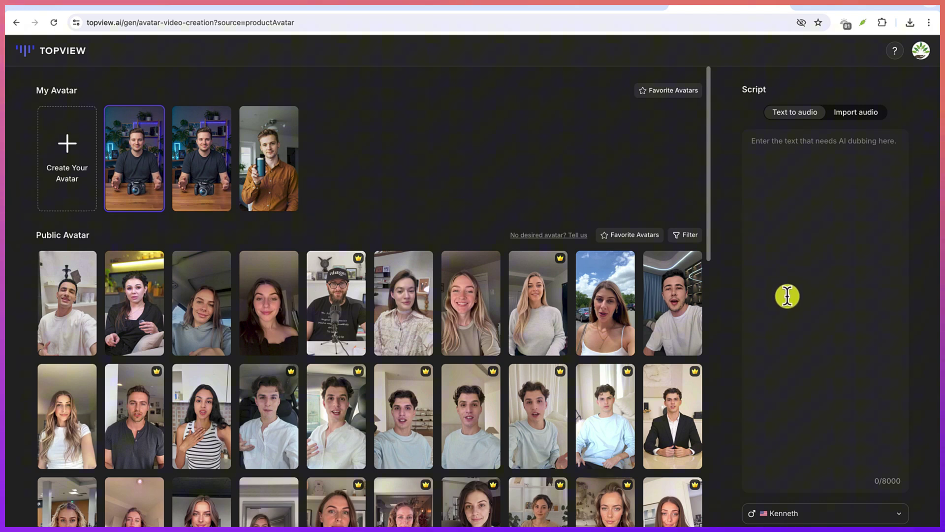
left_click(788, 164)
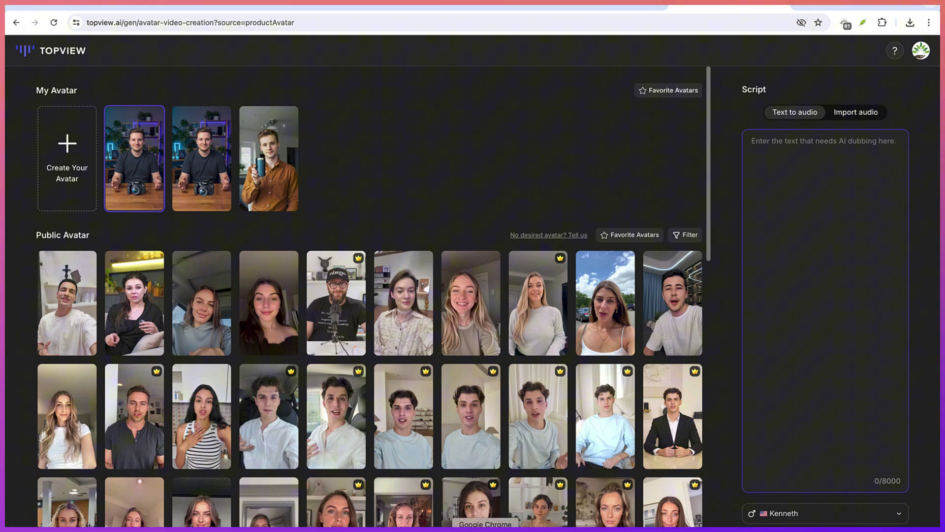
Select the quoted 50-word camera script in ChatGPT for copying
left_click(485, 530)
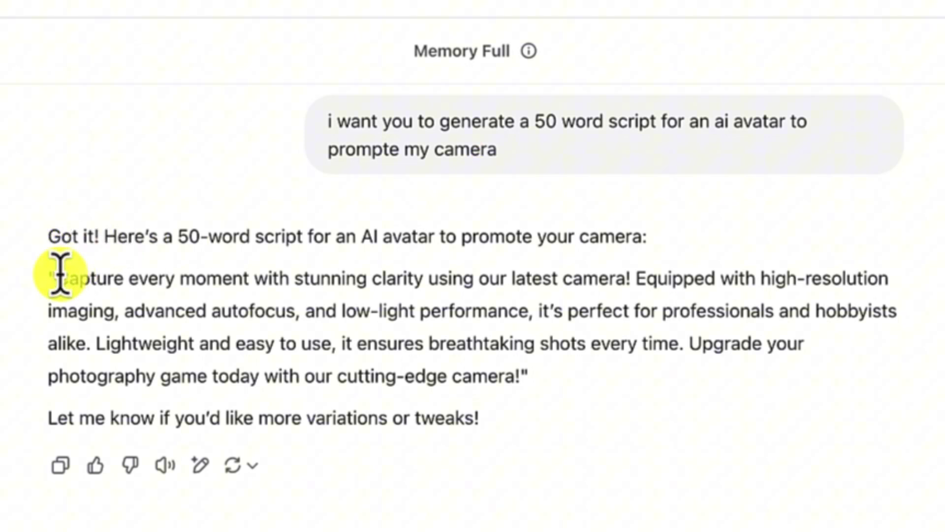
left_click_drag(60, 273, 524, 401)
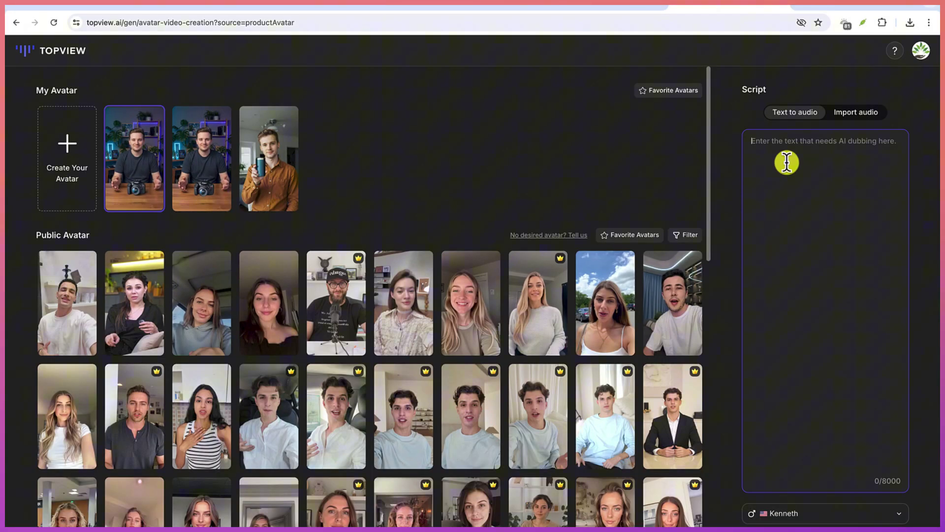
Paste the camera script into Script and keep Kenneth as the narration voice
type("Capture every moment with stunning clarity using our latest camera! Equipped with high-resolution imaging, advanced autofocus, and low-light performance, it’s perfect for professionals and hobbyists alike. Lightweight and easy to use, it ensures breathtaking shots every time. Upgrade your photography game today with our cutting-edge camera!")
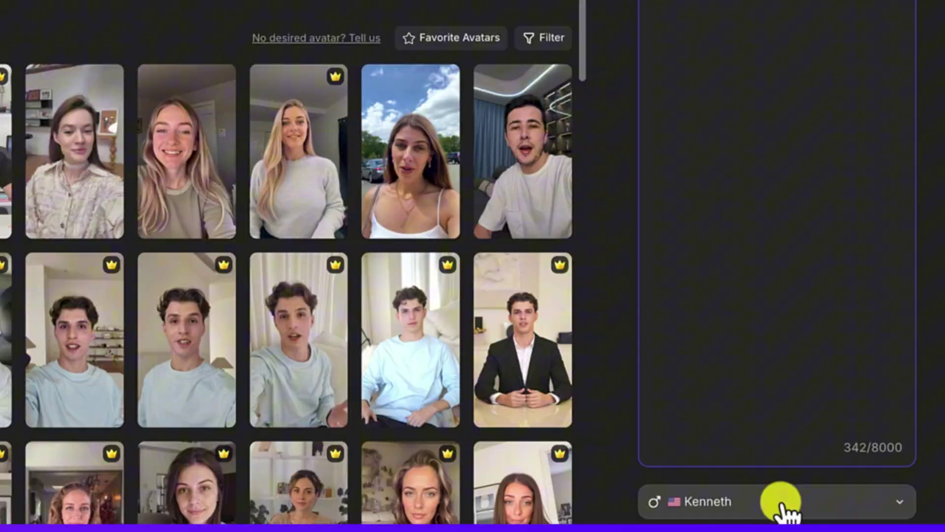
left_click(780, 506)
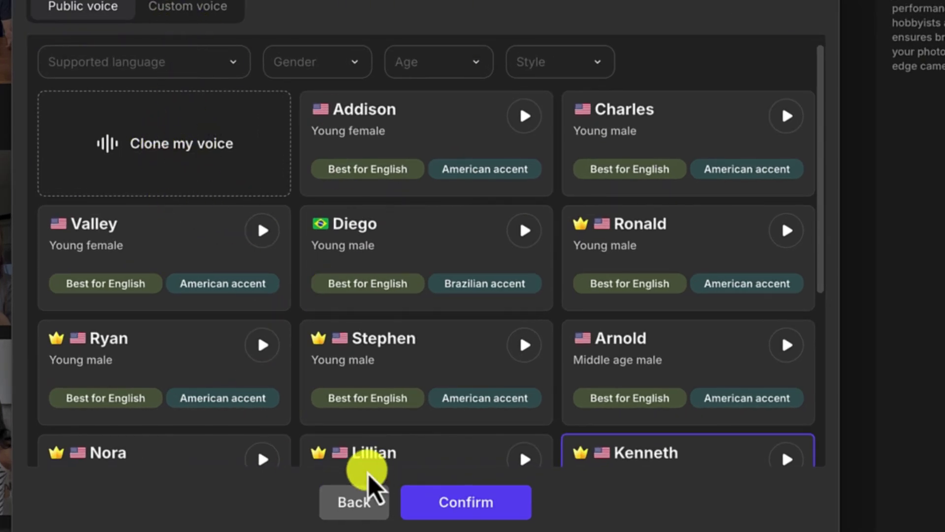
left_click(465, 507)
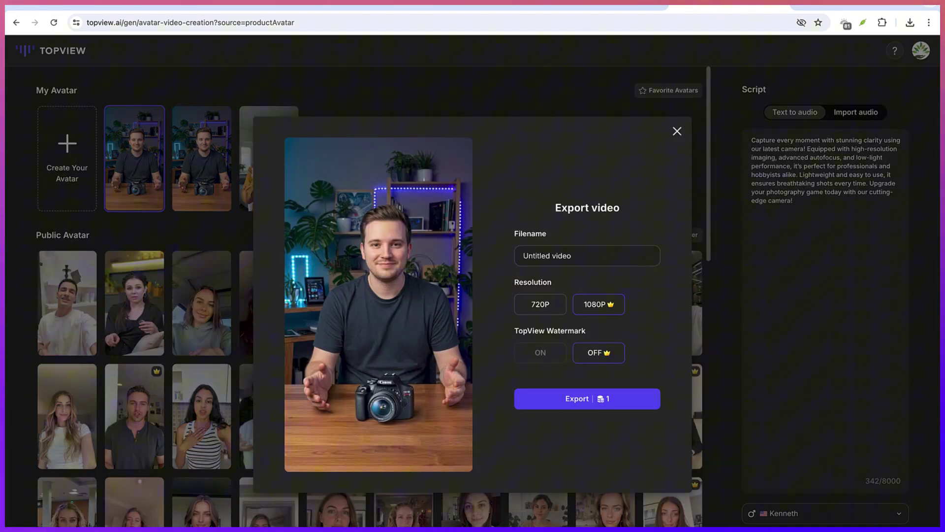
Export the avatar video as 'camera video' at 1080P resolution
left_click(581, 305)
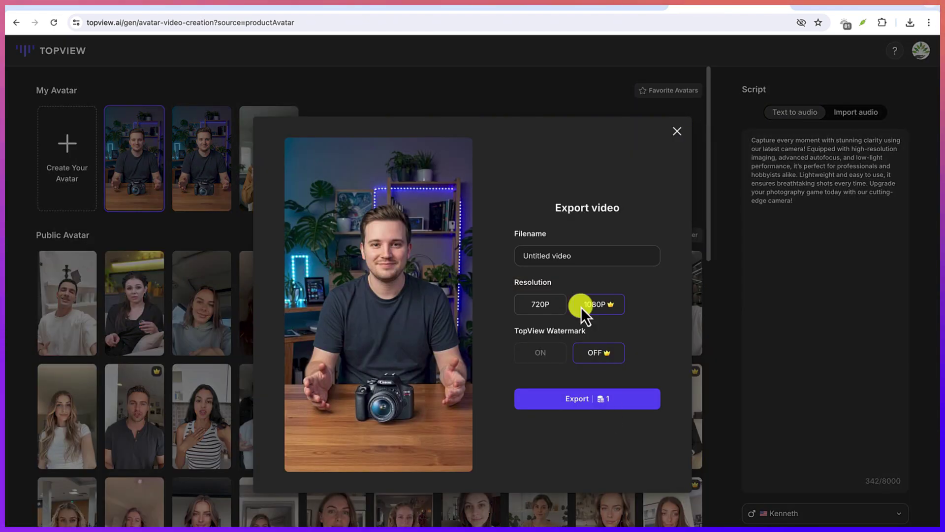
triple_click(586, 252)
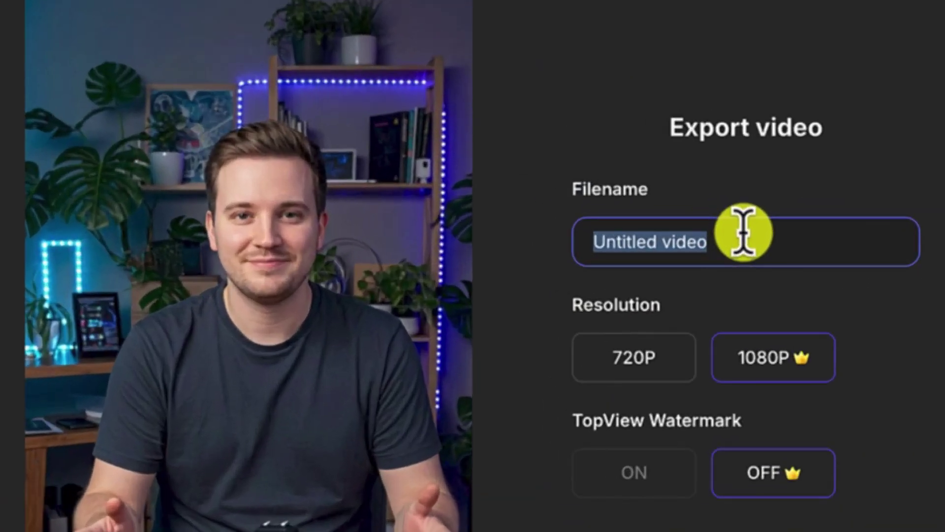
type("c")
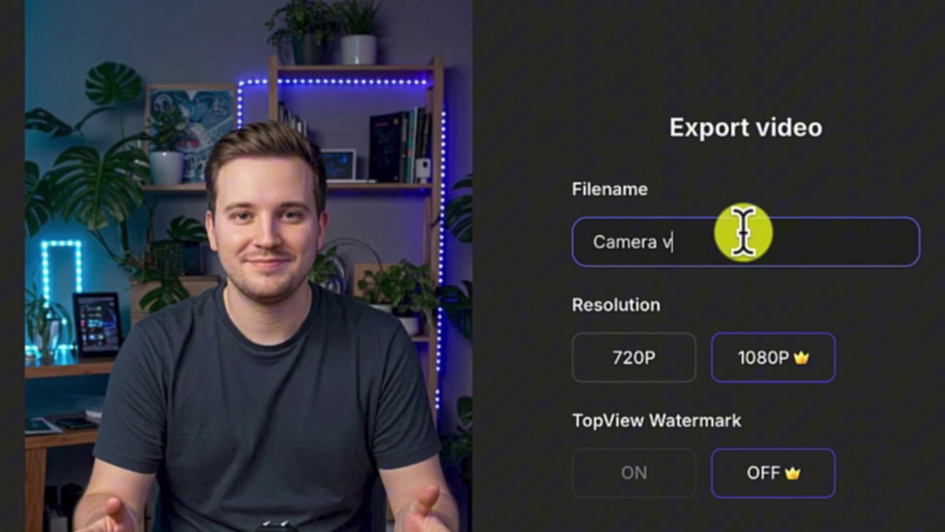
type("amera video")
left_click(658, 377)
left_click(761, 384)
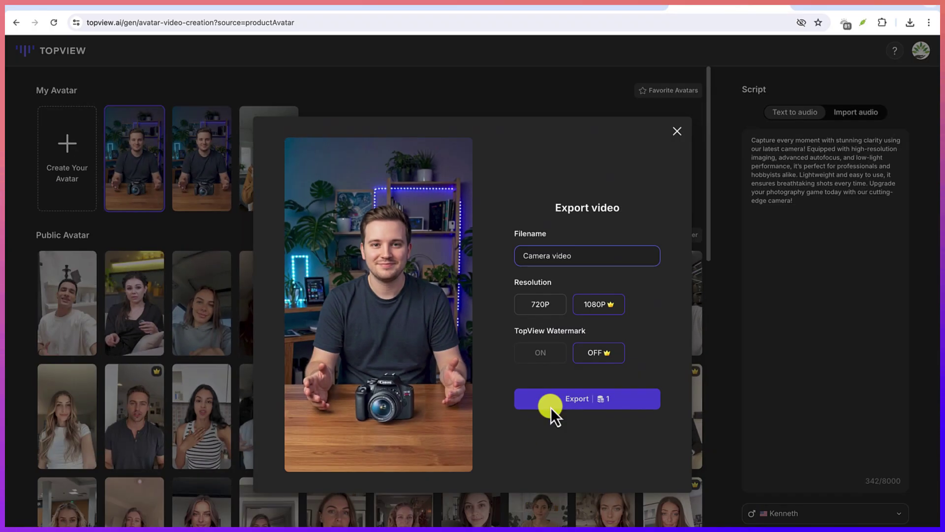
left_click(551, 406)
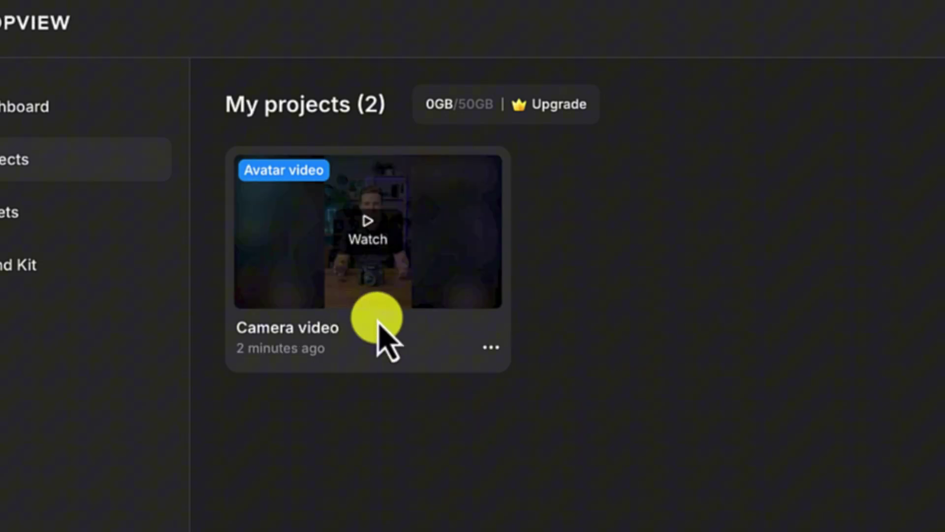
left_click(379, 235)
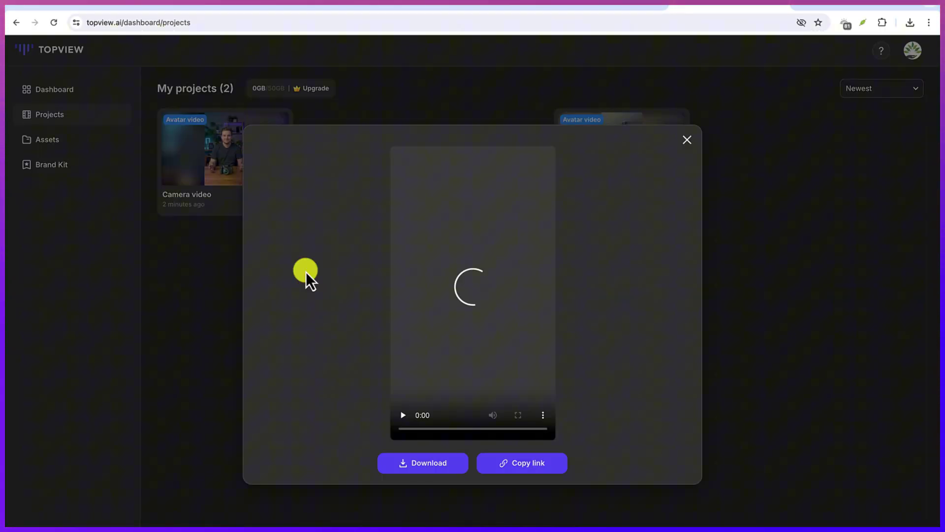
left_click(402, 417)
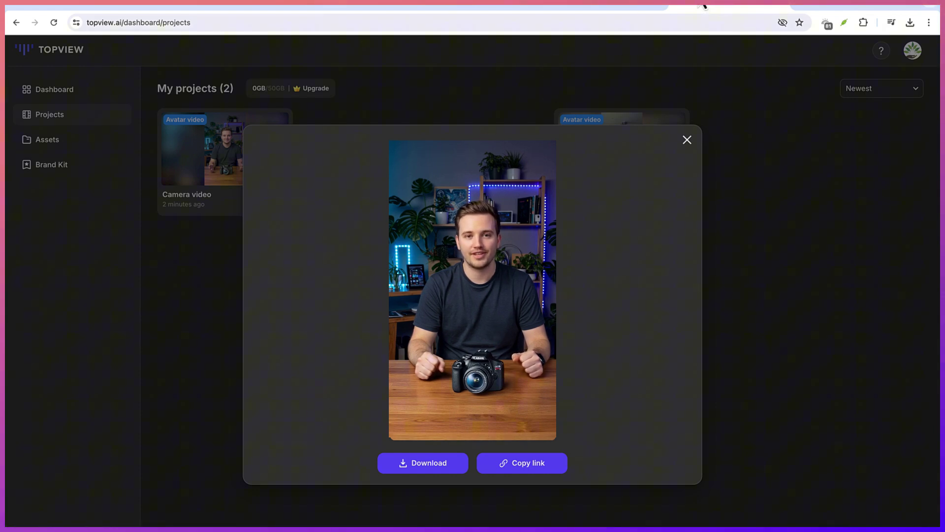
left_click(733, 7)
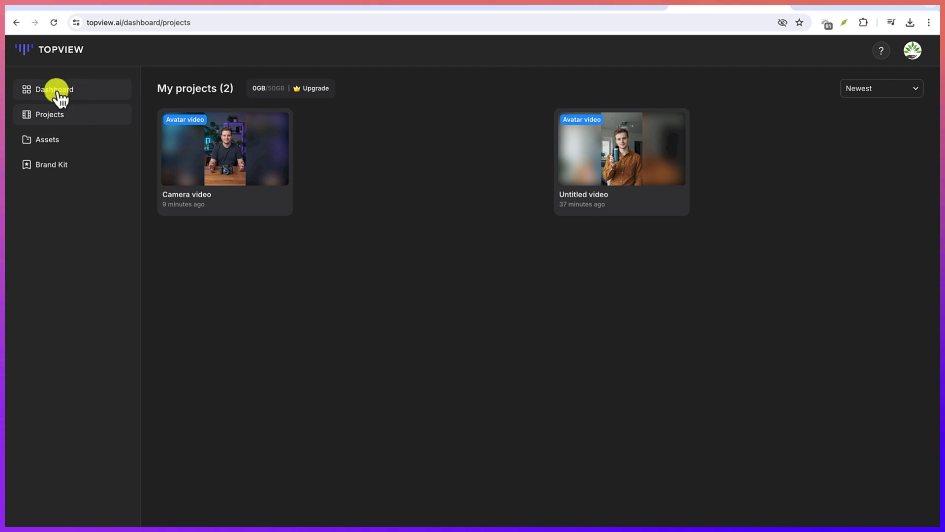
Copy the koodee water bottle's Amazon page URL into the dashboard's product link field
left_click(58, 92)
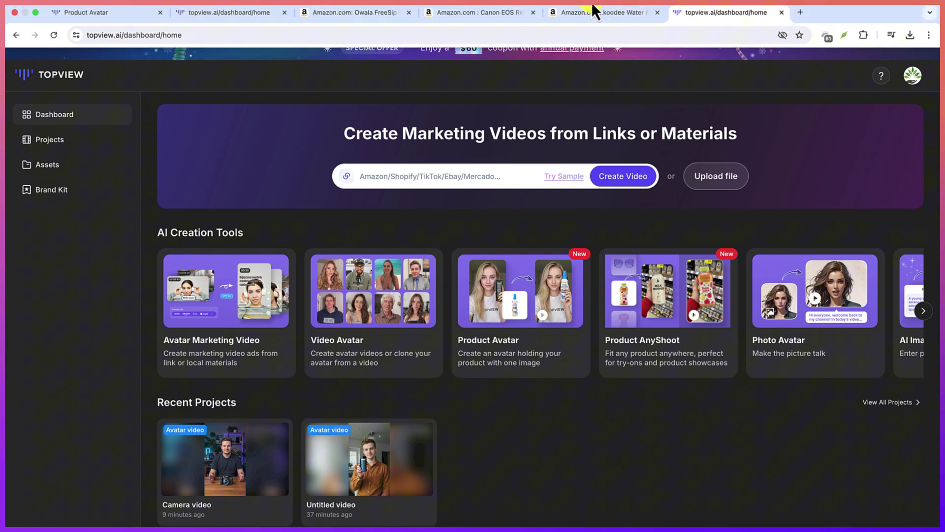
left_click(593, 12)
left_click(422, 36)
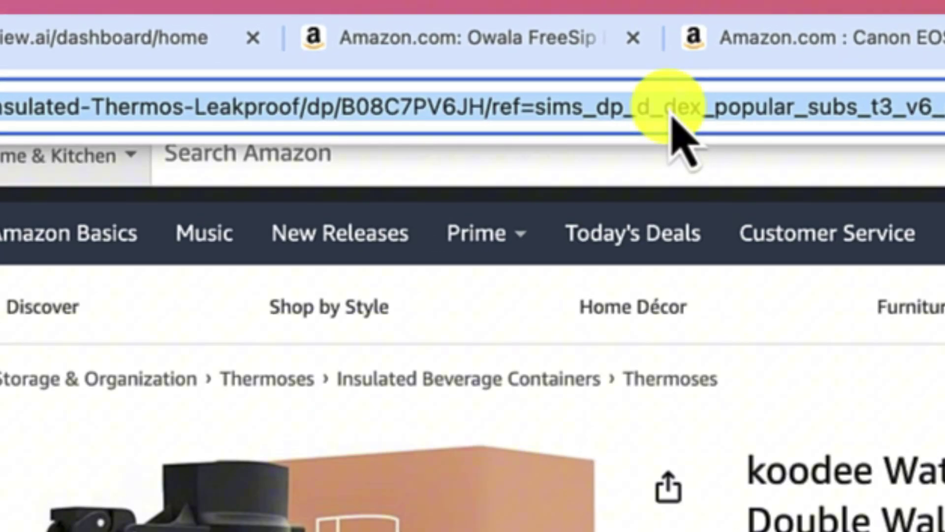
left_click(103, 37)
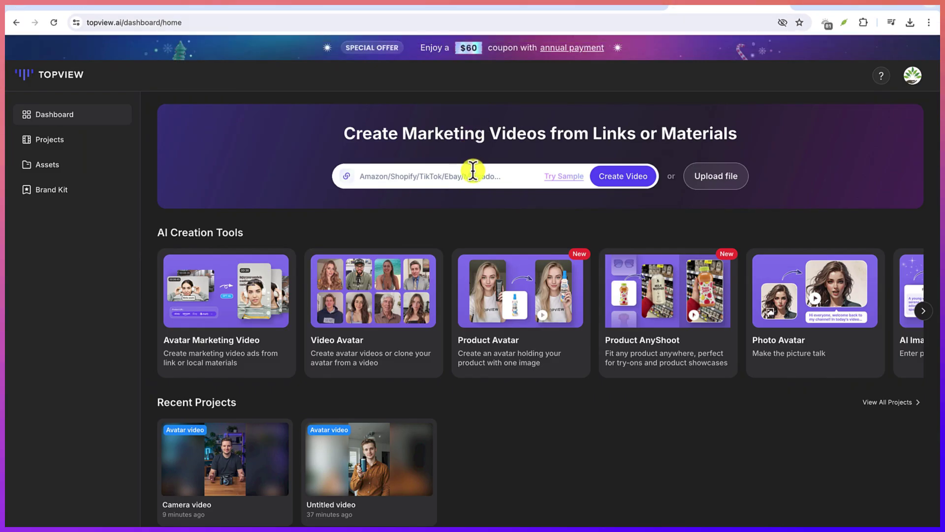
left_click(473, 173)
key("ctrl+v")
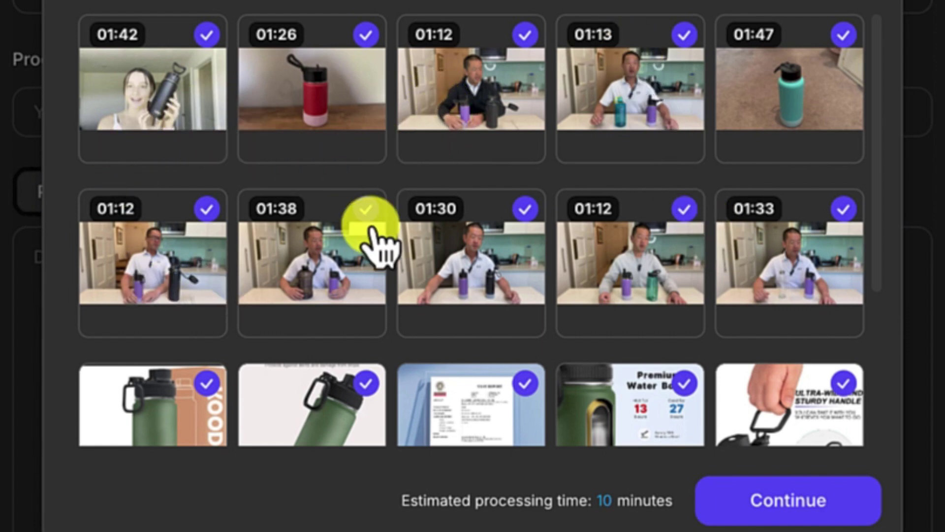
Keep every koodee clip and image checked and import them all with Continue
scroll(409, 295, "down", 3)
scroll(423, 330, "down", 2)
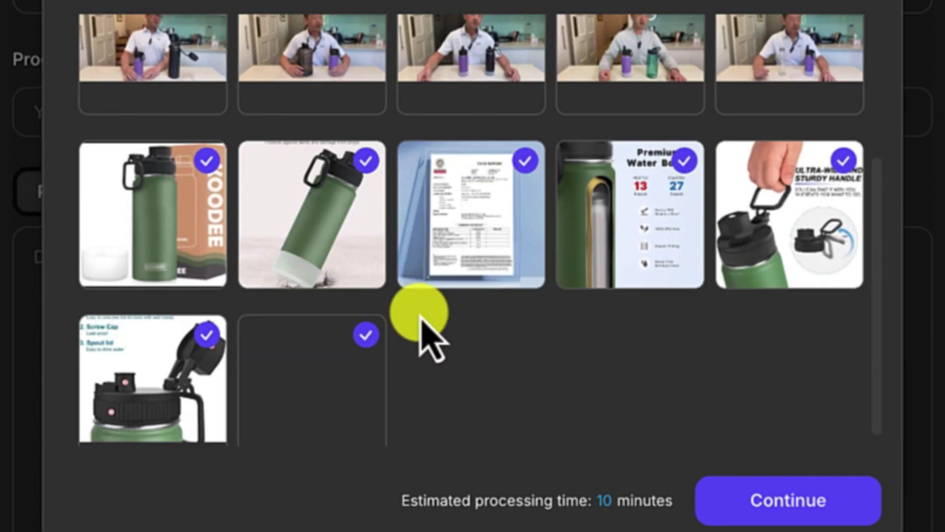
scroll(422, 319, "up", 4)
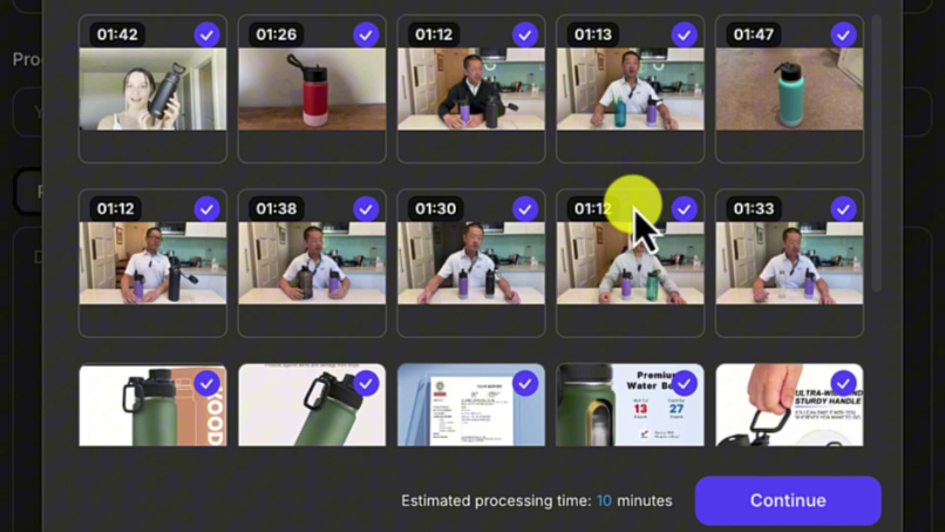
left_click(770, 507)
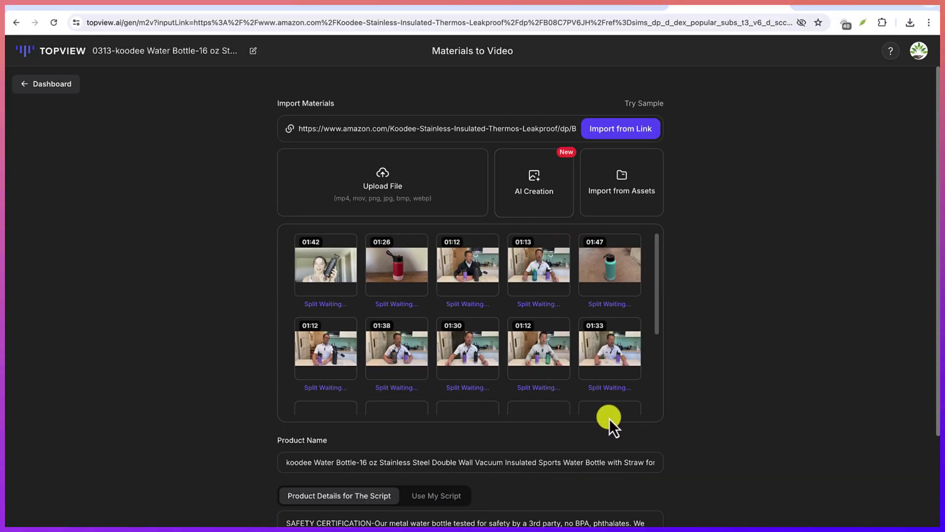
Review the video settings, keeping the 9:16 aspect ratio and English language
scroll(610, 427, "down", 1)
scroll(610, 428, "down", 3)
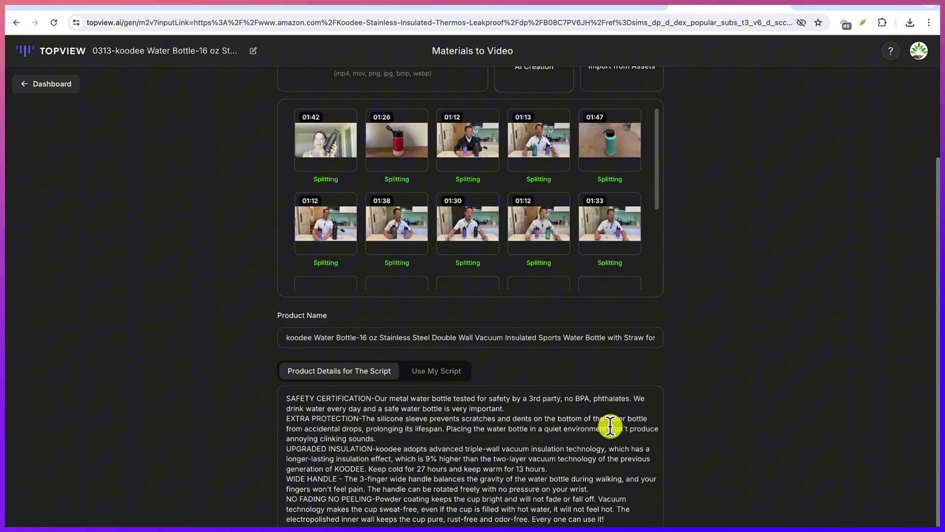
scroll(611, 427, "up", 2)
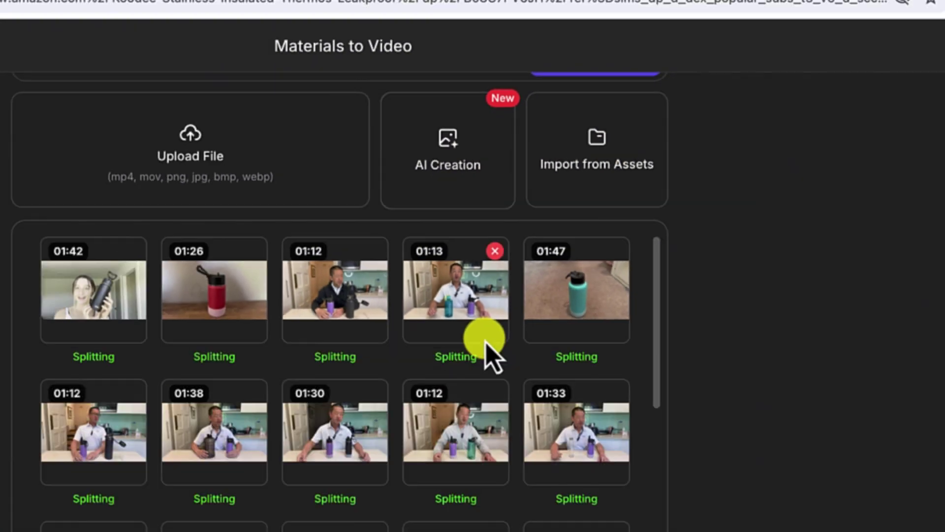
scroll(380, 512, "down", 5)
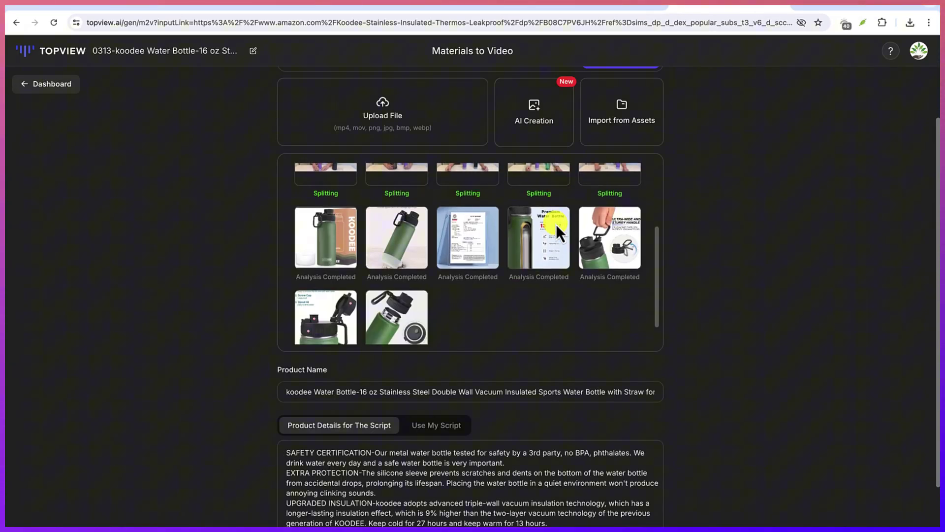
scroll(576, 386, "down", 2)
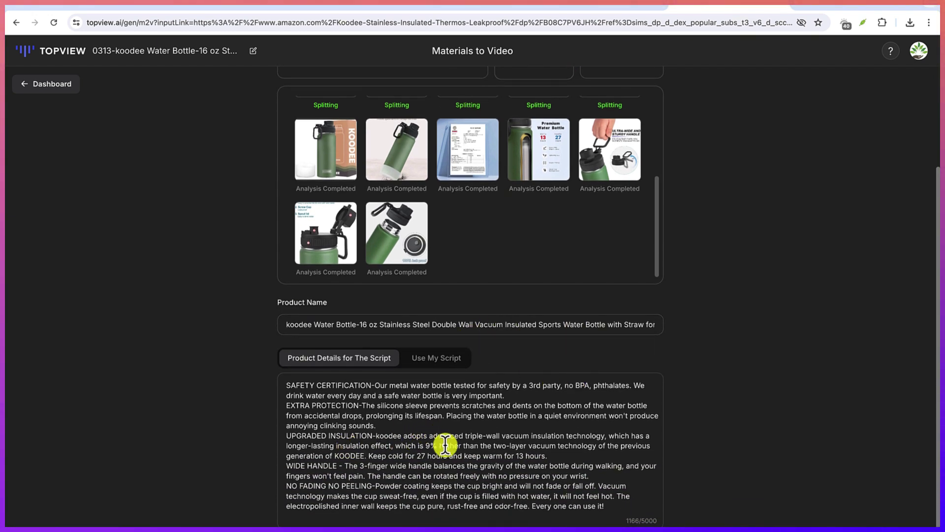
scroll(447, 448, "down", 2)
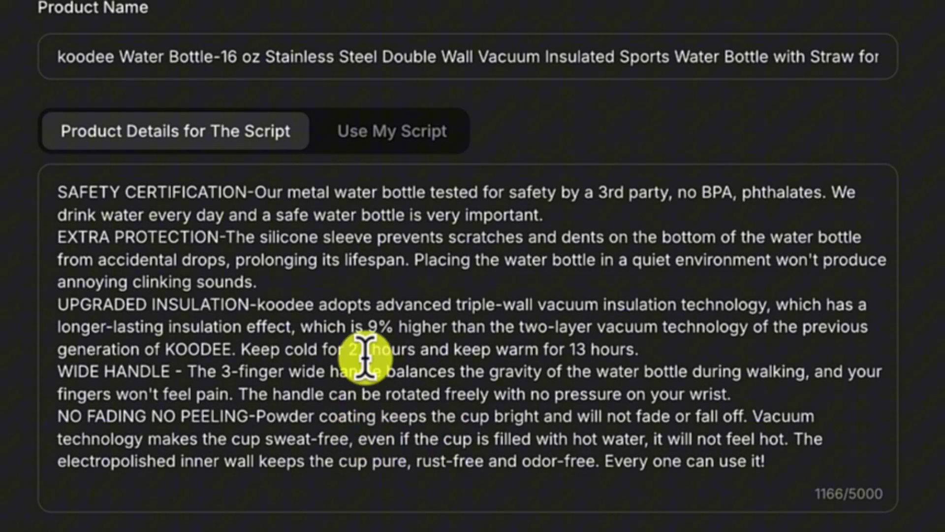
scroll(364, 357, "up", 1)
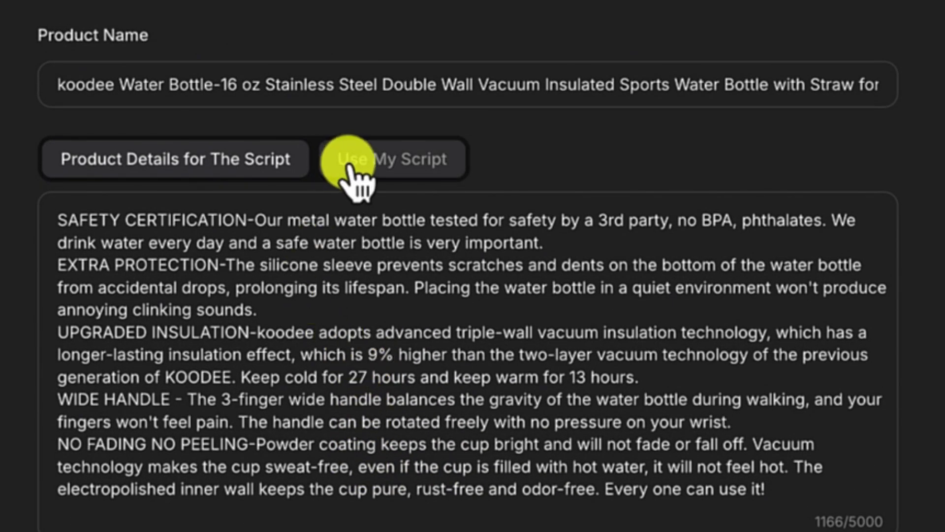
scroll(393, 389, "down", 1)
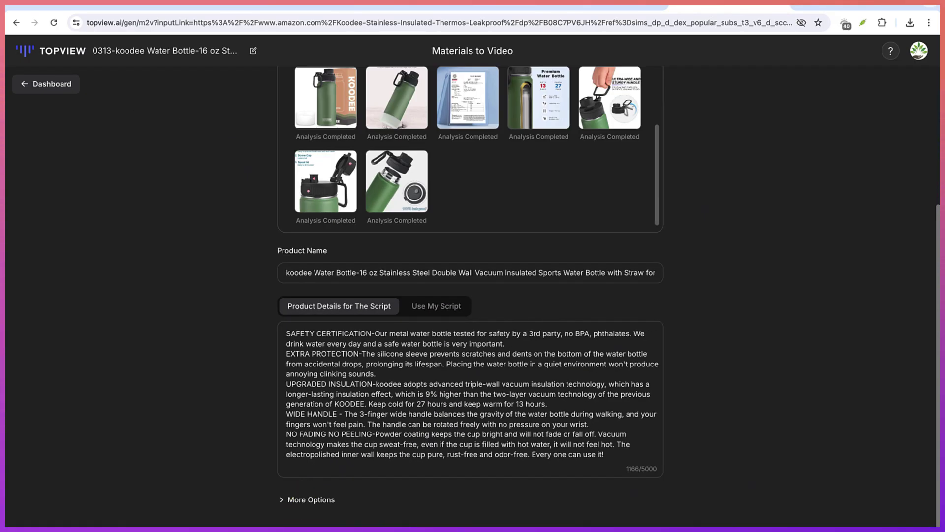
left_click(307, 499)
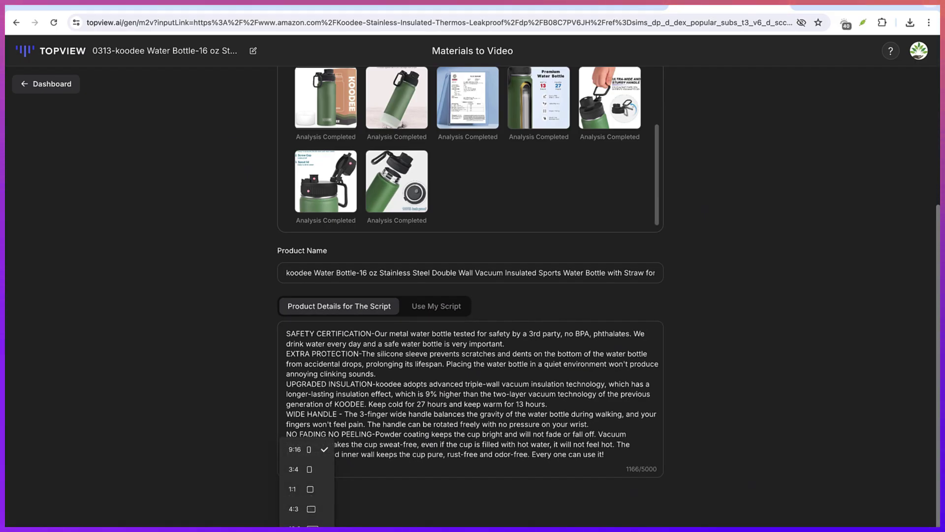
key("Escape")
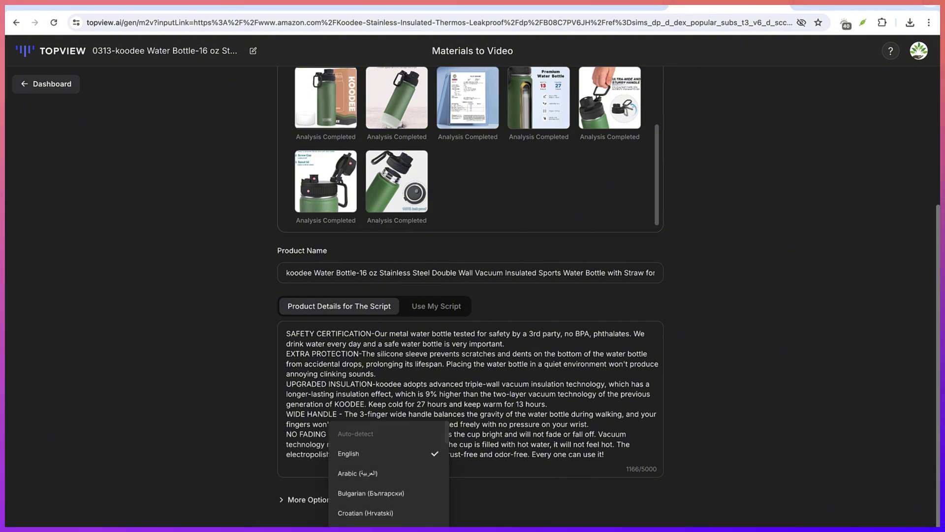
key("Escape")
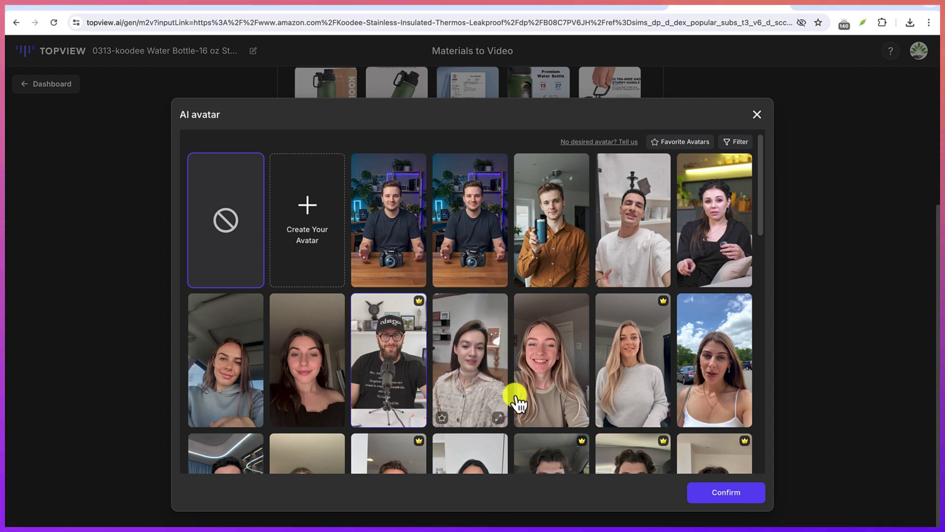
Choose the long-haired blonde woman in the grey sweater as the avatar and confirm
scroll(516, 379, "down", 1)
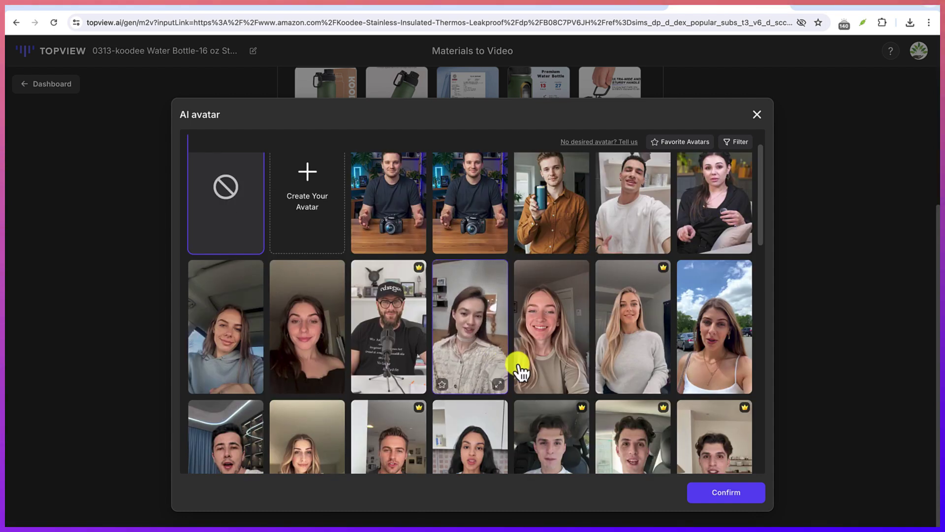
left_click(627, 363)
left_click(714, 498)
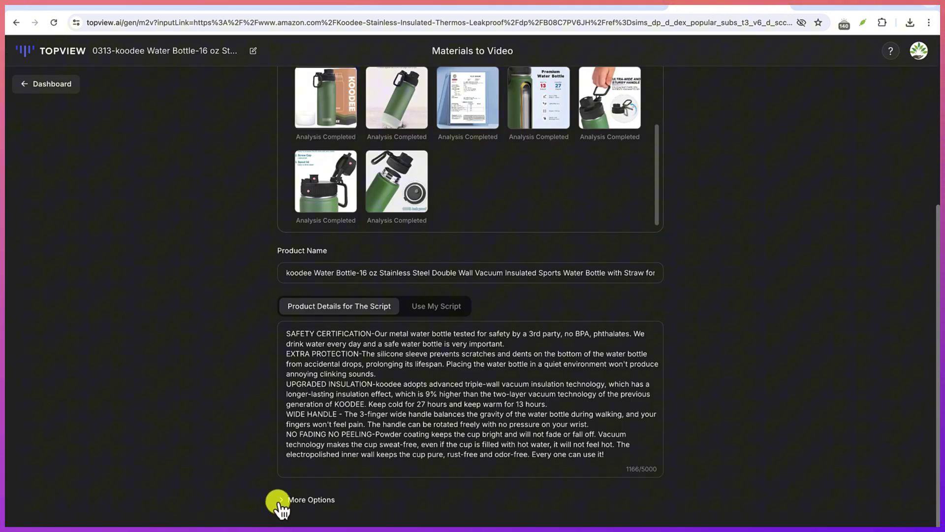
Expand More Options and check Script Writing Style, leaving it on Auto-select by AI
left_click(283, 500)
scroll(386, 499, "down", 3)
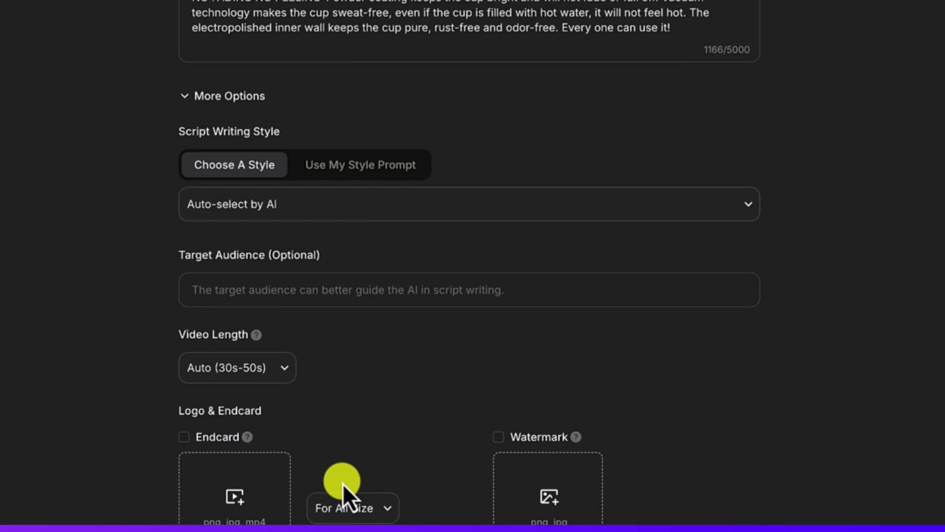
scroll(356, 460, "down", 2)
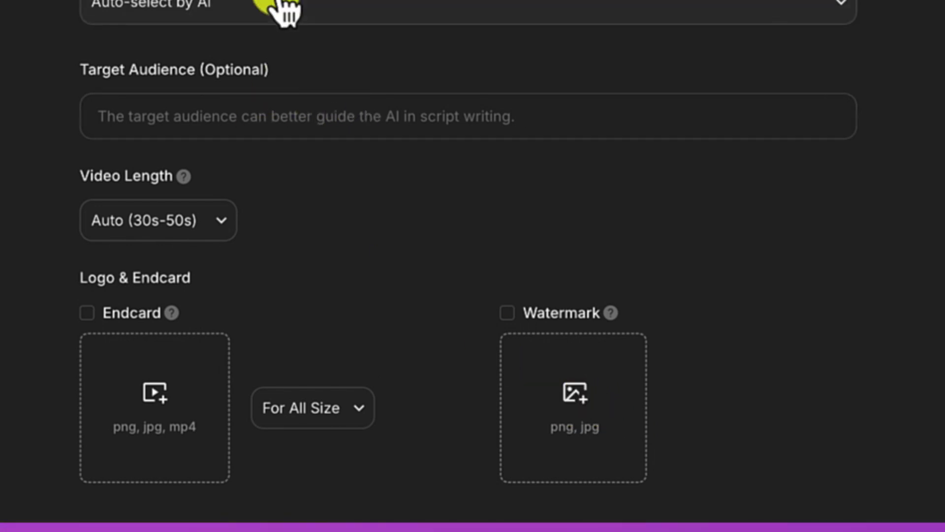
scroll(296, 54, "up", 5)
left_click(312, 260)
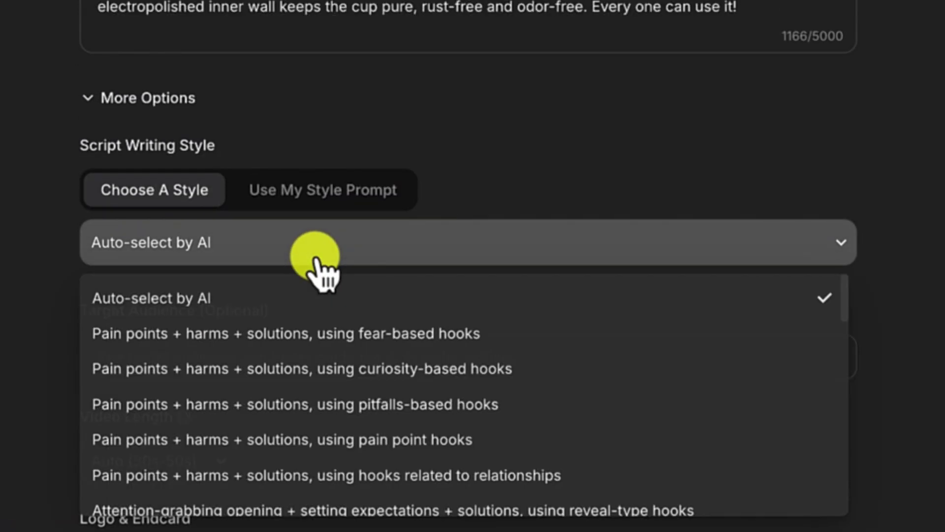
left_click(639, 209)
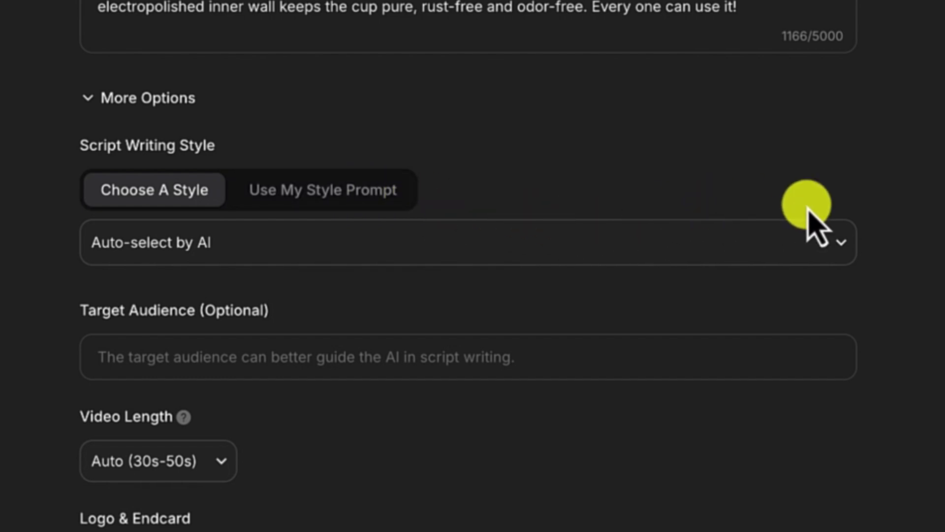
scroll(467, 265, "up", 10)
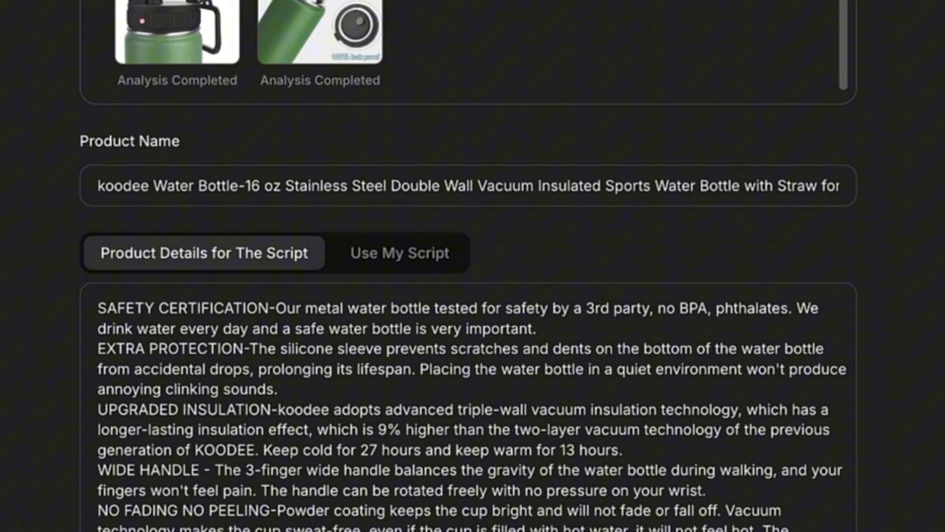
Scroll through the generated koodee scripts #1, #2 and #3, reading each one's lines
scroll(468, 266, "down", 5)
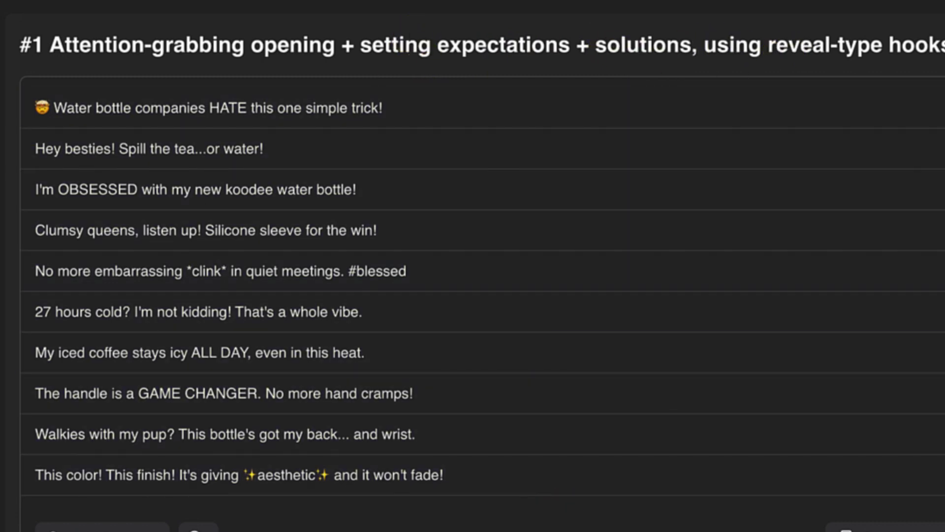
scroll(541, 486, "down", 10)
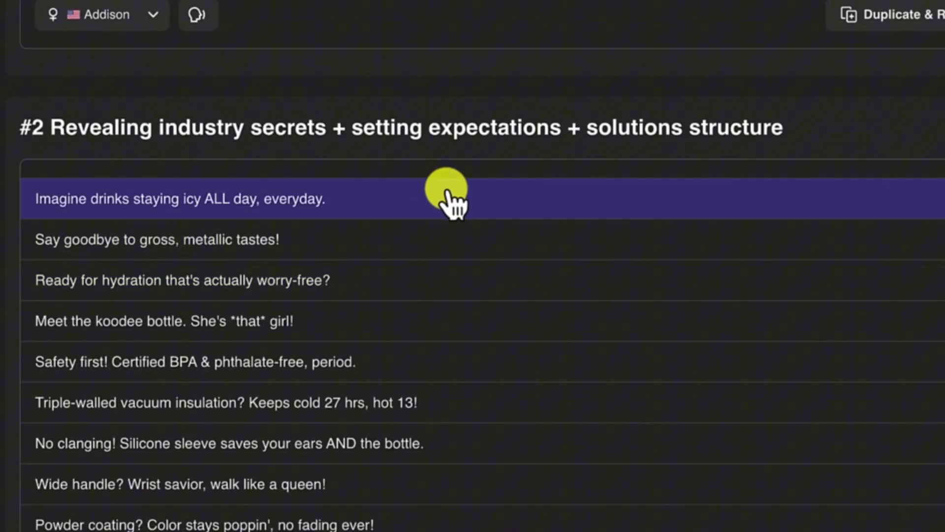
scroll(544, 246, "down", 4)
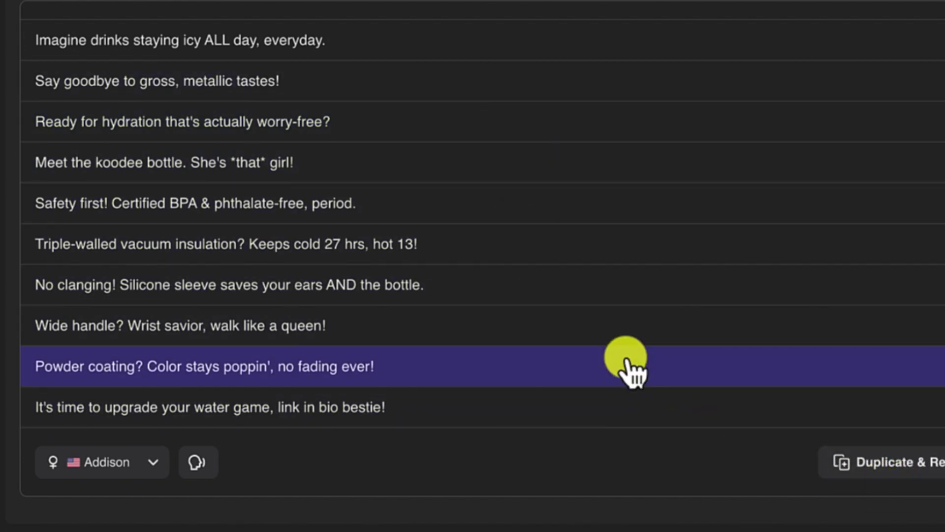
scroll(625, 372, "down", 3)
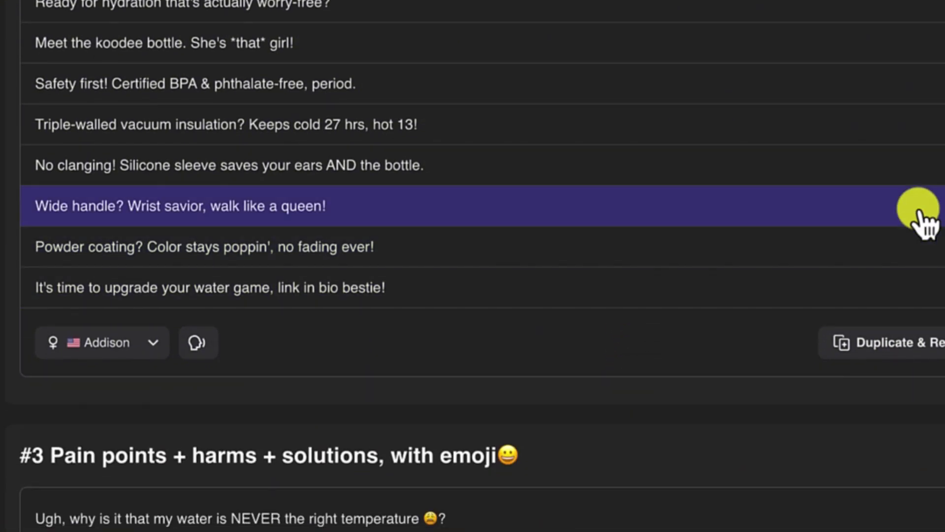
scroll(943, 155, "up", 2)
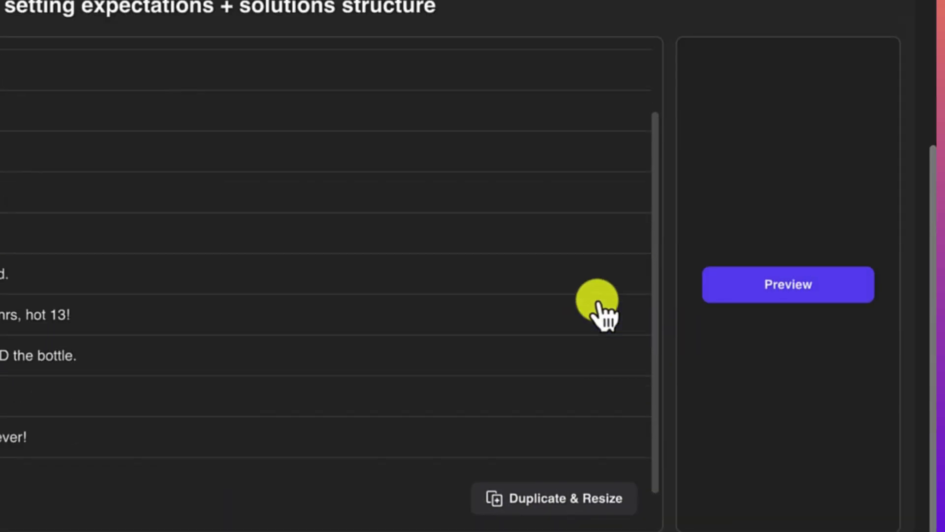
scroll(598, 305, "up", 10)
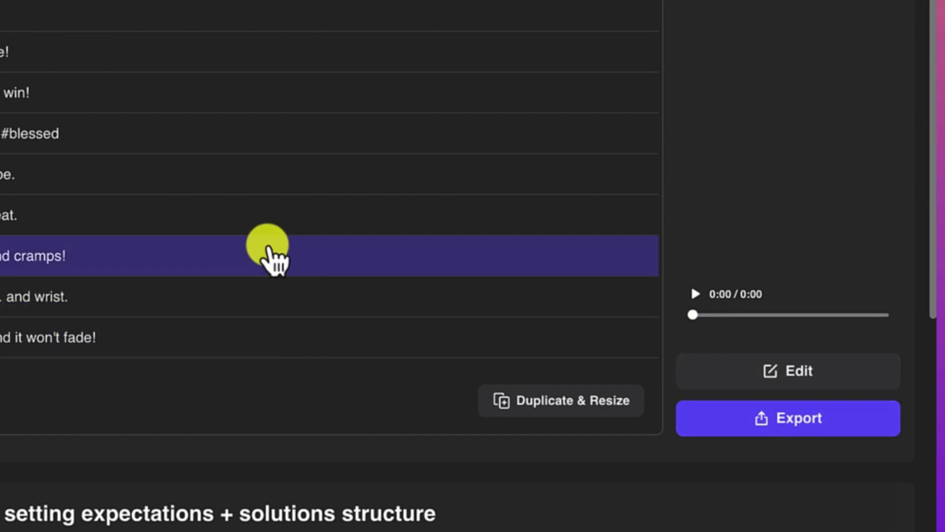
scroll(268, 248, "down", 8)
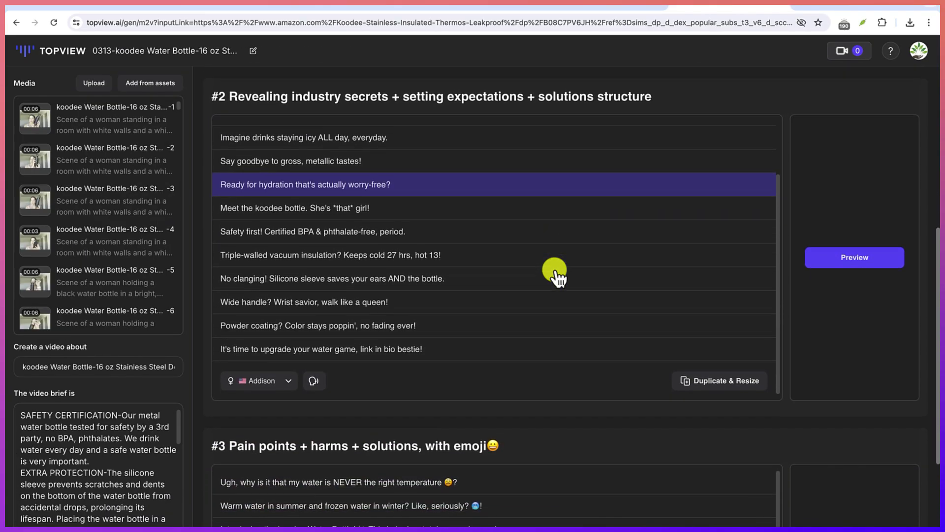
scroll(554, 271, "down", 4)
scroll(391, 310, "down", 1)
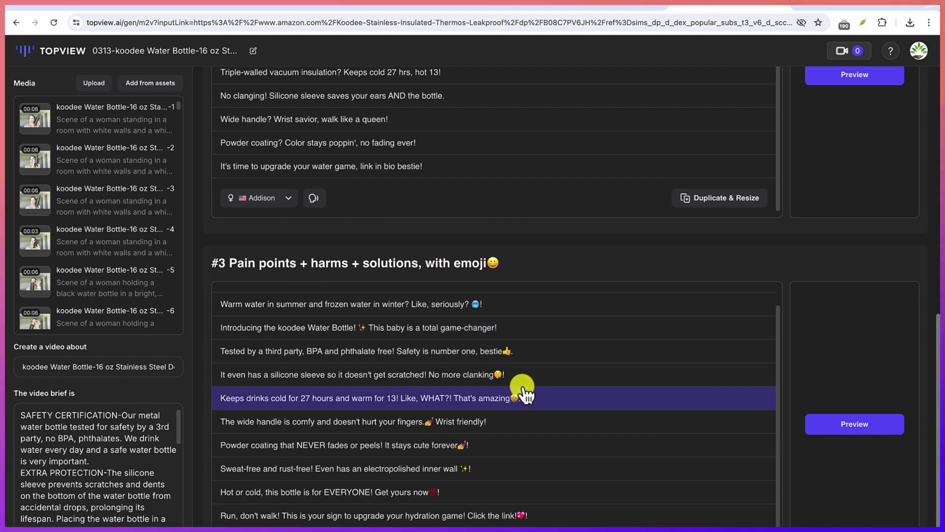
scroll(523, 392, "down", 1)
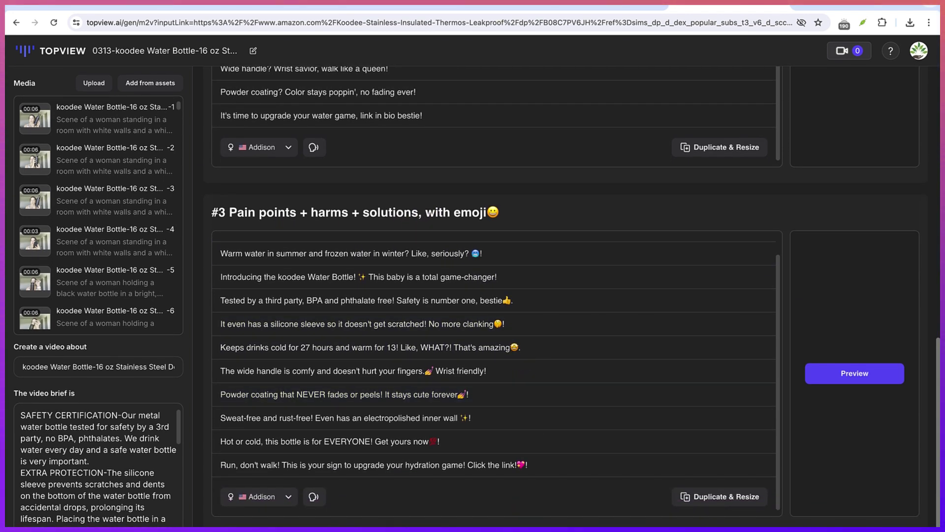
scroll(548, 359, "up", 15)
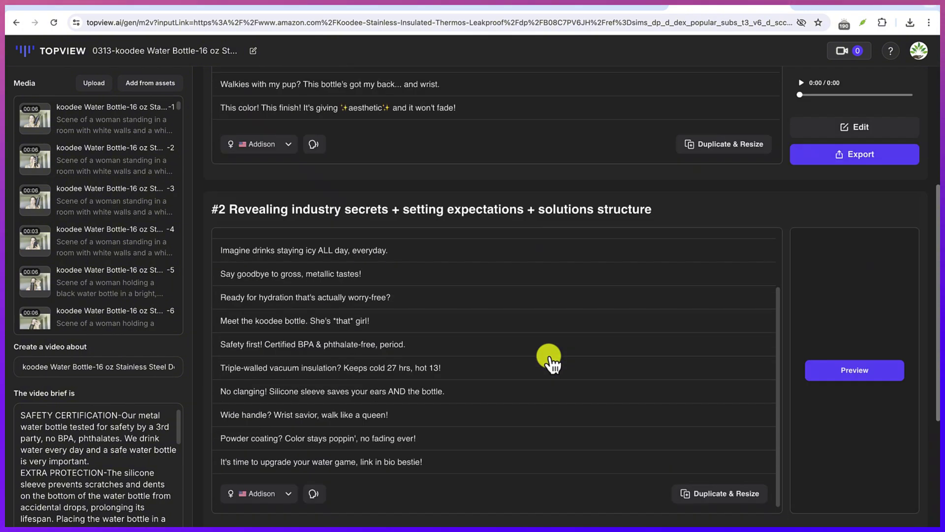
Export script #1's avatar video using the No watermark export option
mouse_move(712, 6)
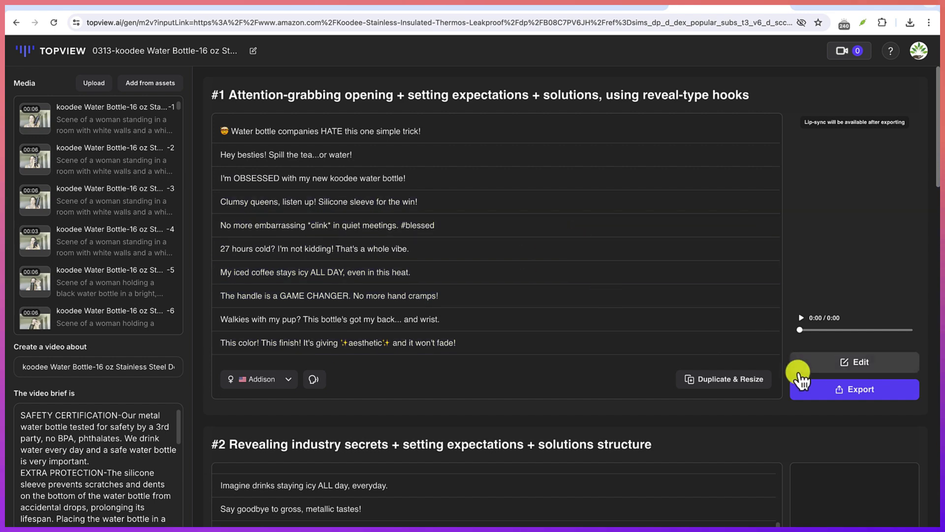
left_click(840, 390)
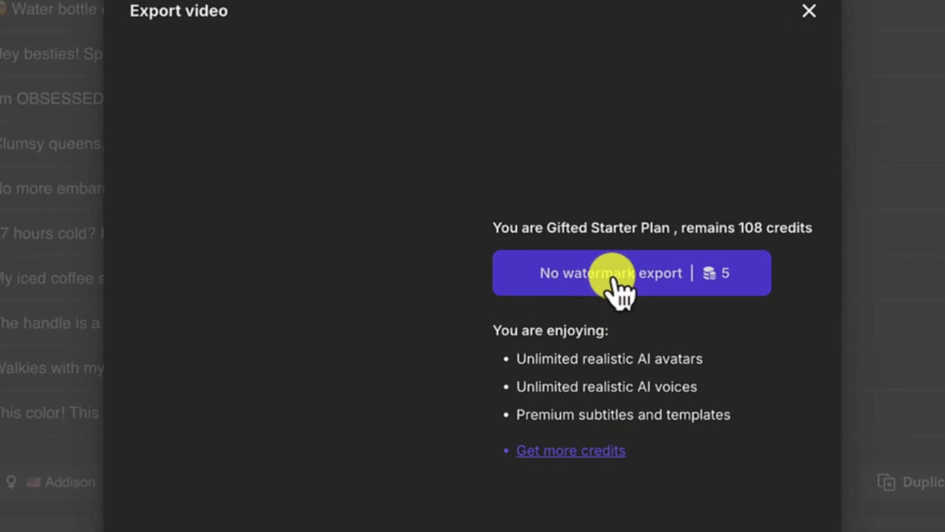
left_click(612, 277)
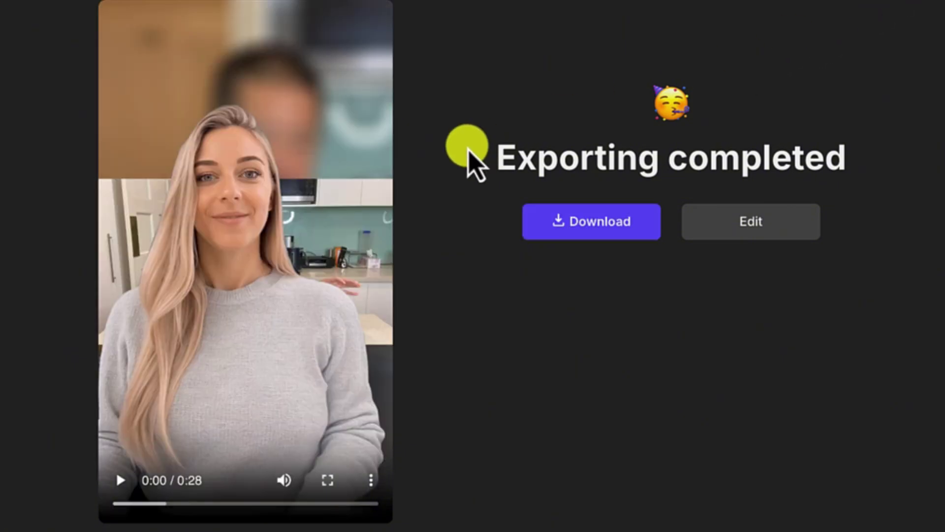
Play the 28-second exported koodee video, skip near its end, then download it
mouse_move(186, 420)
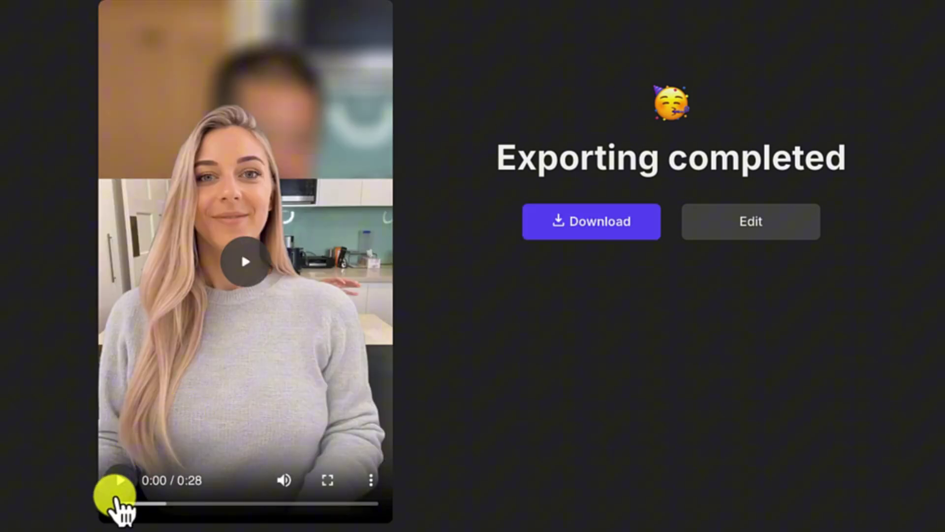
left_click(119, 481)
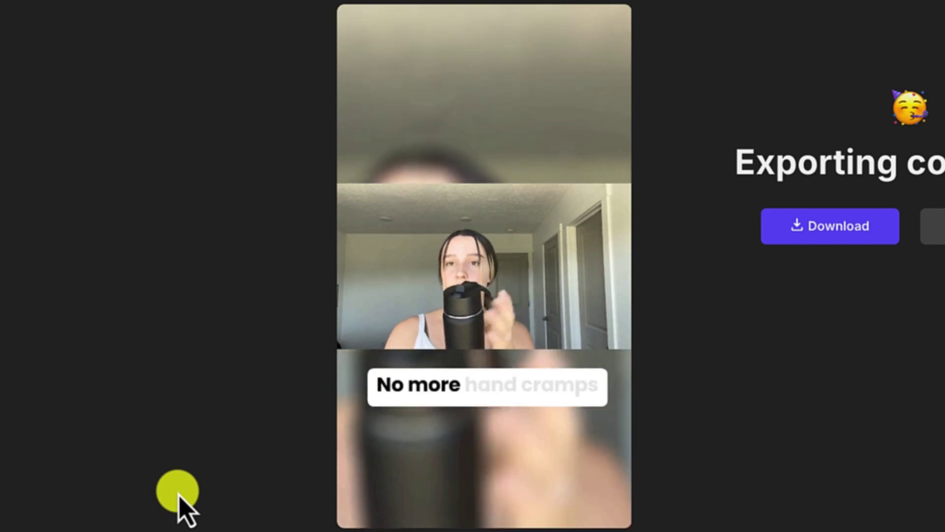
mouse_move(382, 346)
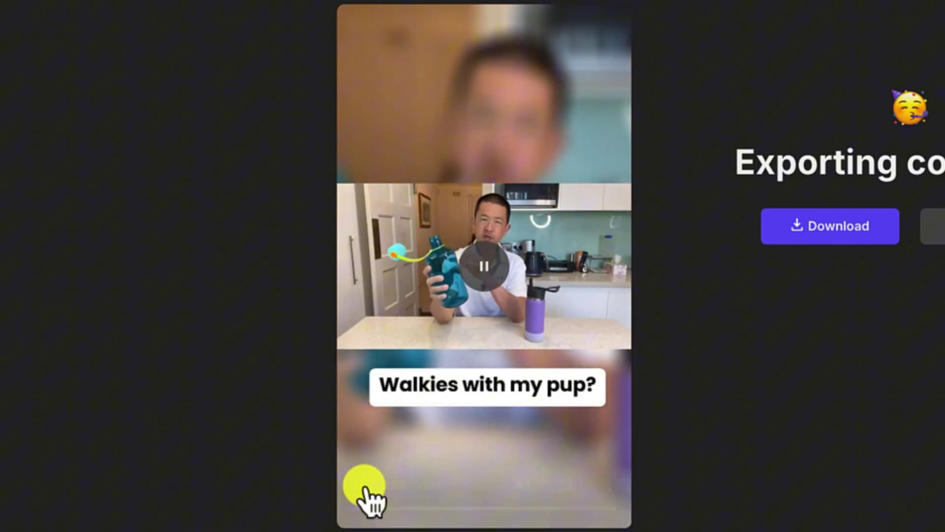
left_click(358, 488)
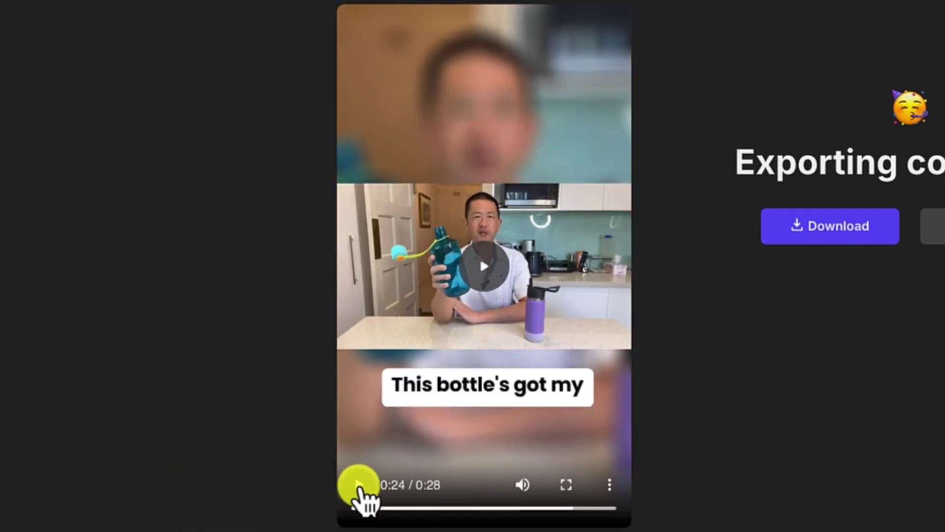
left_click(817, 234)
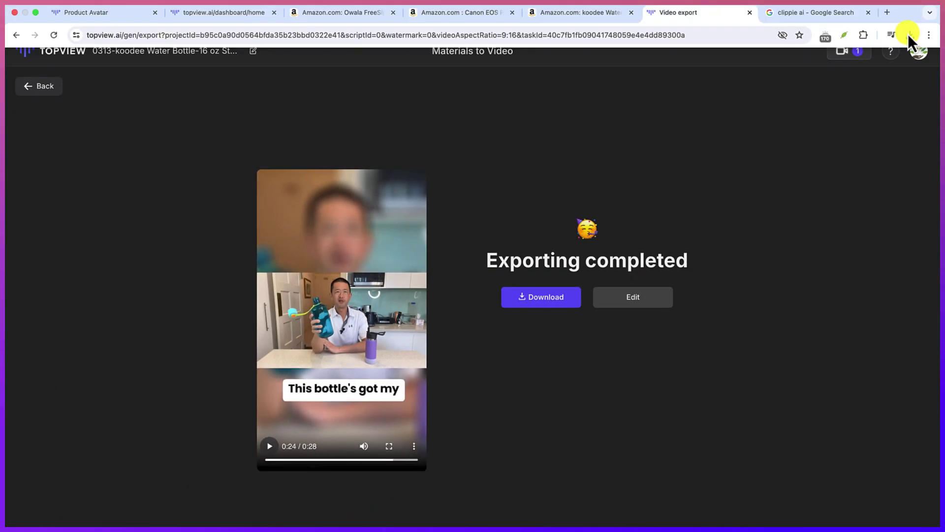
left_click(908, 34)
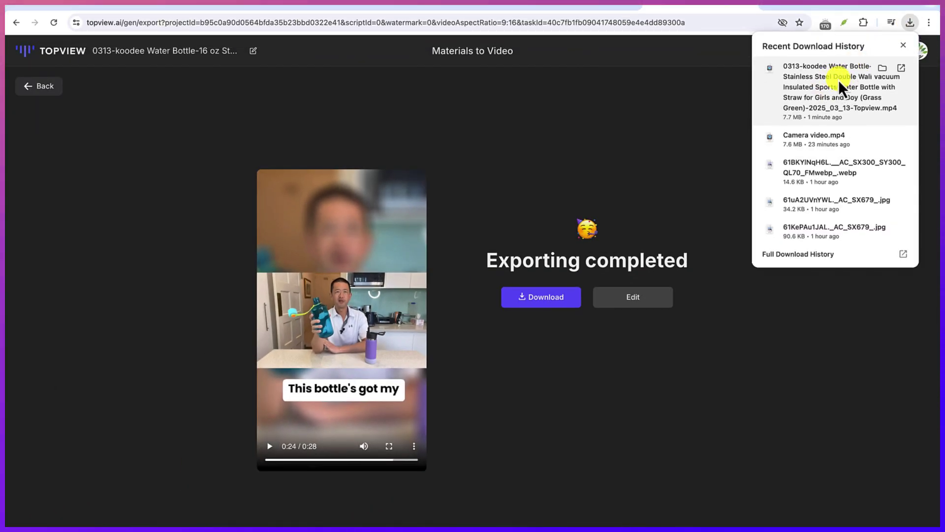
left_click(633, 152)
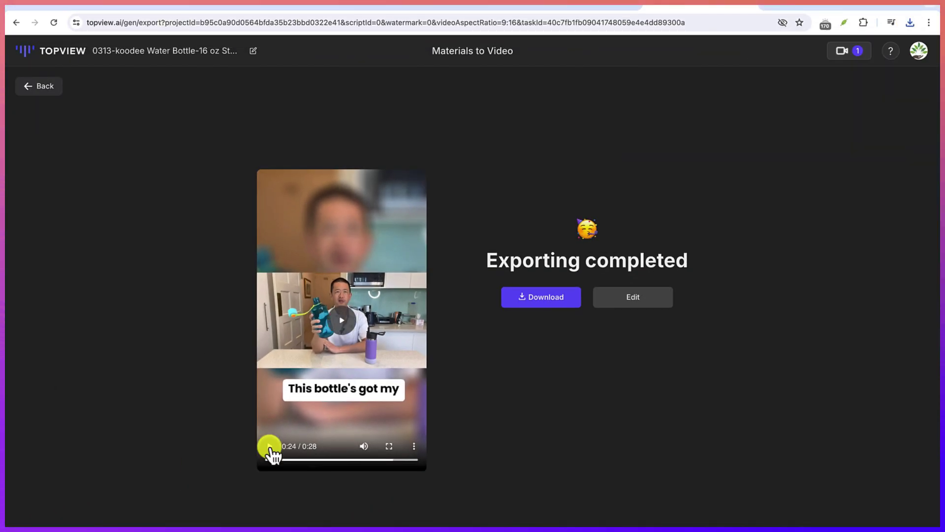